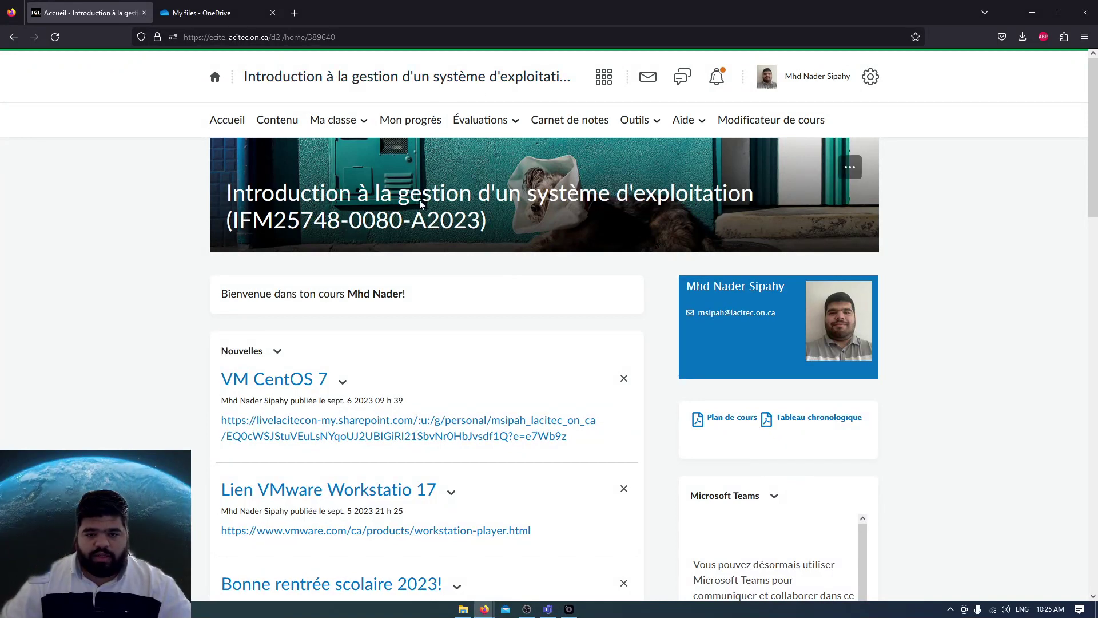
Open the VMware Workstation Player link from the course news in a new browser tab
scroll(424, 336, down, 2)
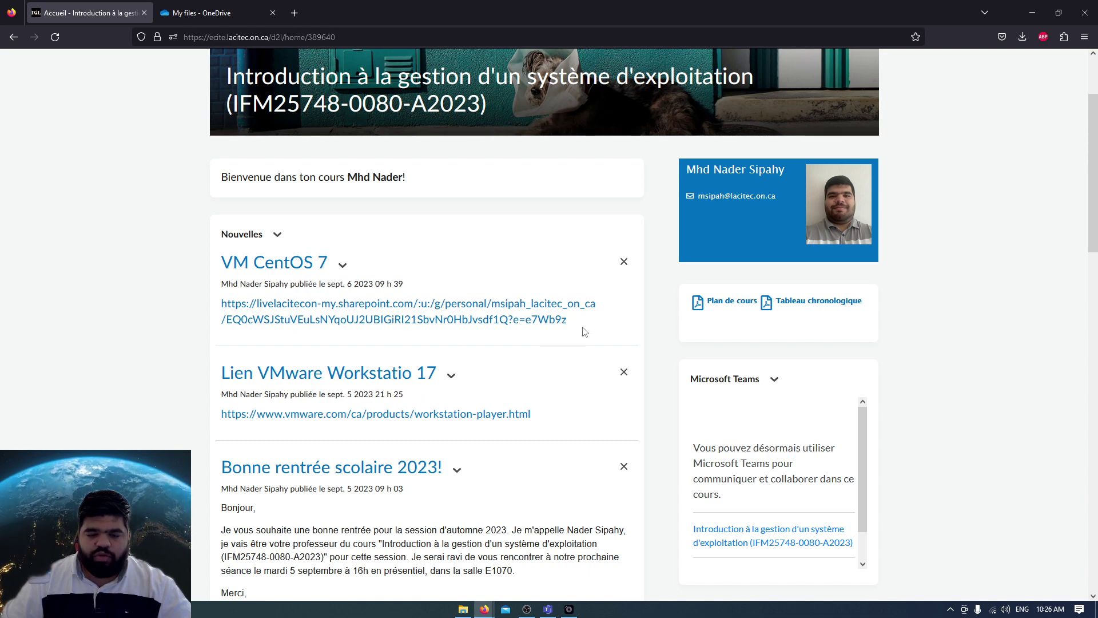
click(398, 414)
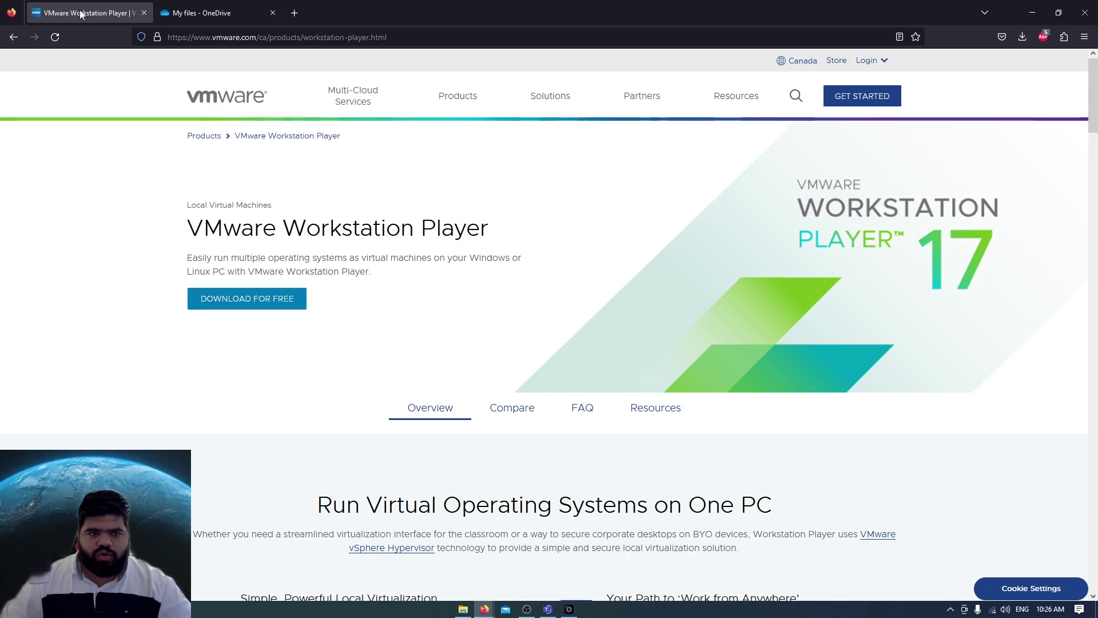
click(14, 37)
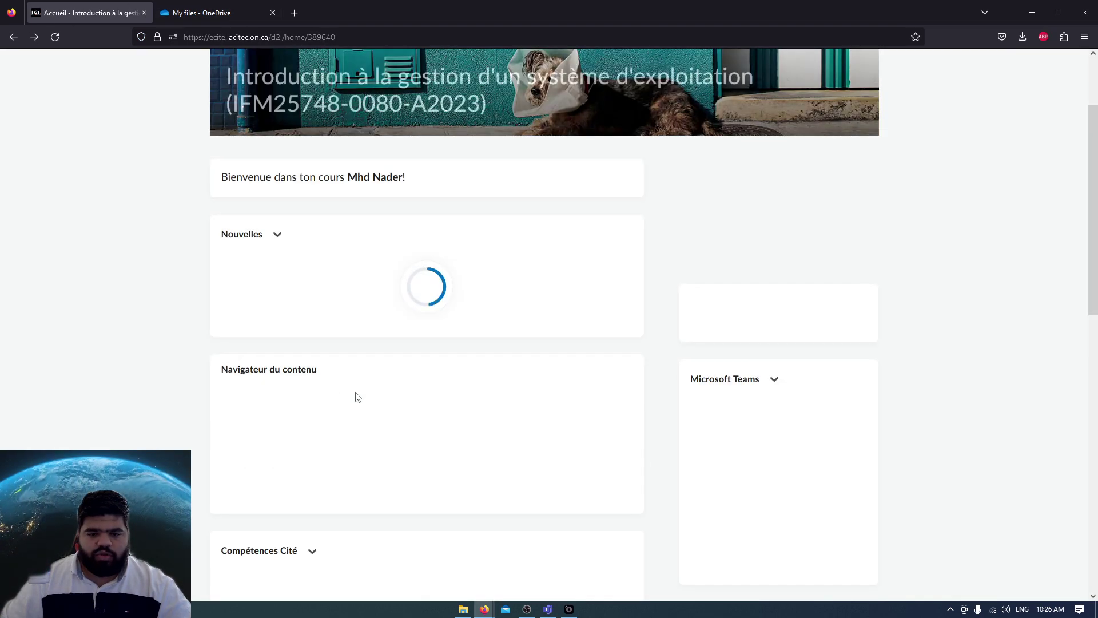
right_click(319, 414)
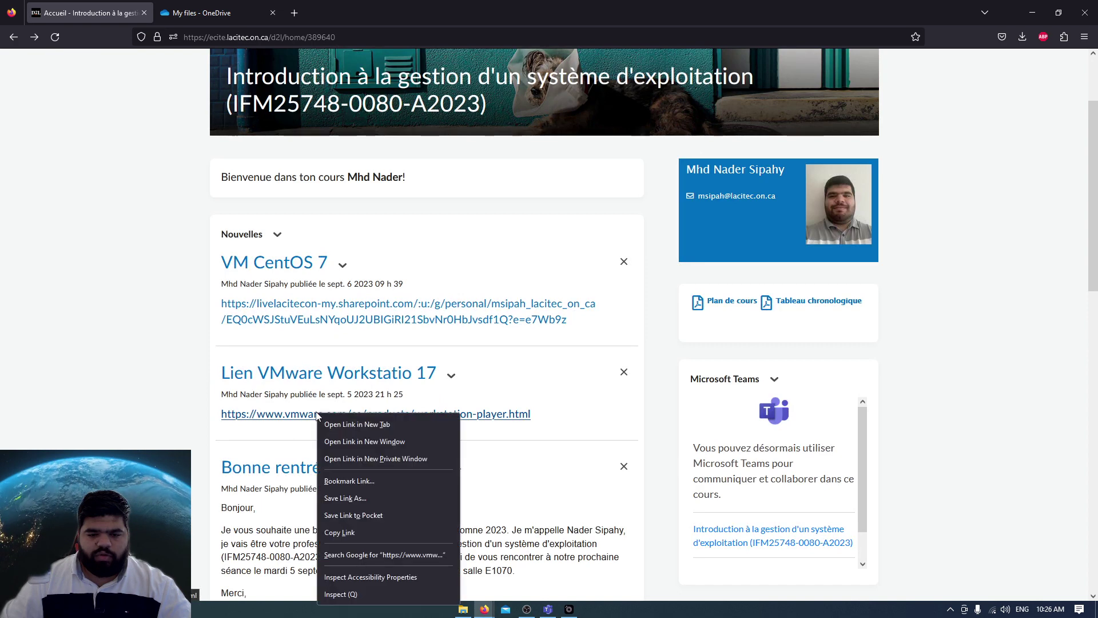
click(349, 424)
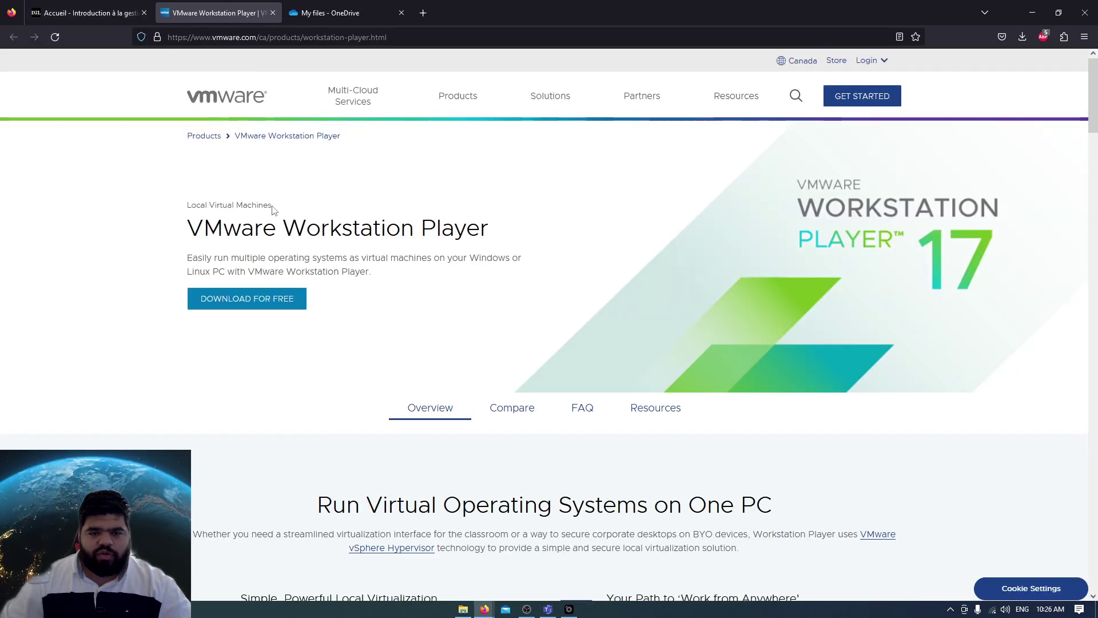
Request the VMware Workstation 17.0.2 Player download for Windows 64-bit from the product downloads, then cancel saving the installer
click(260, 299)
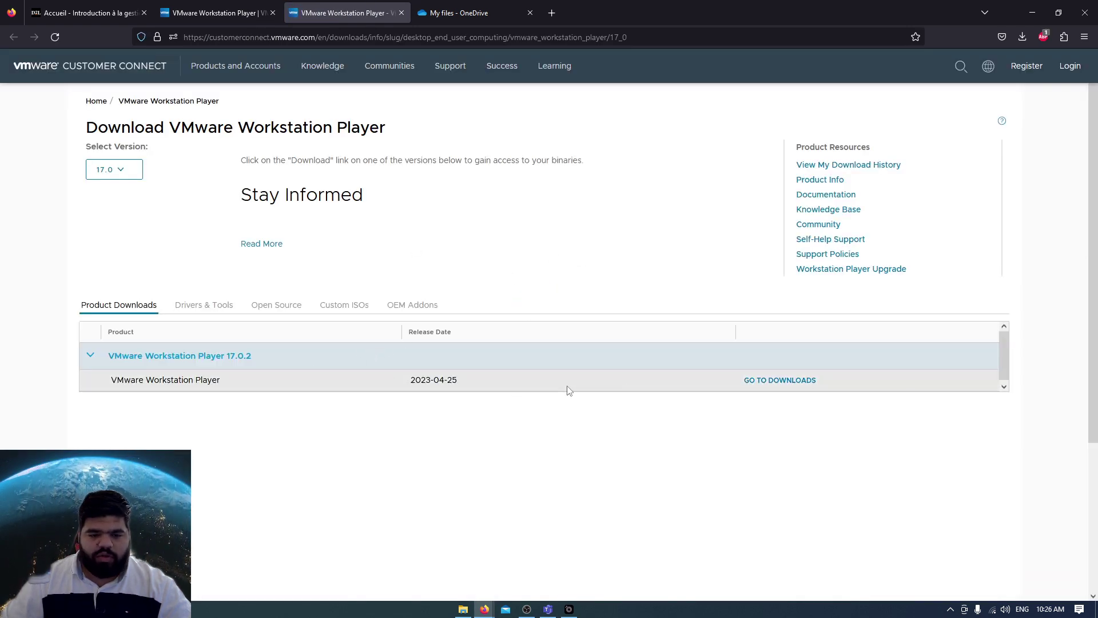
click(769, 381)
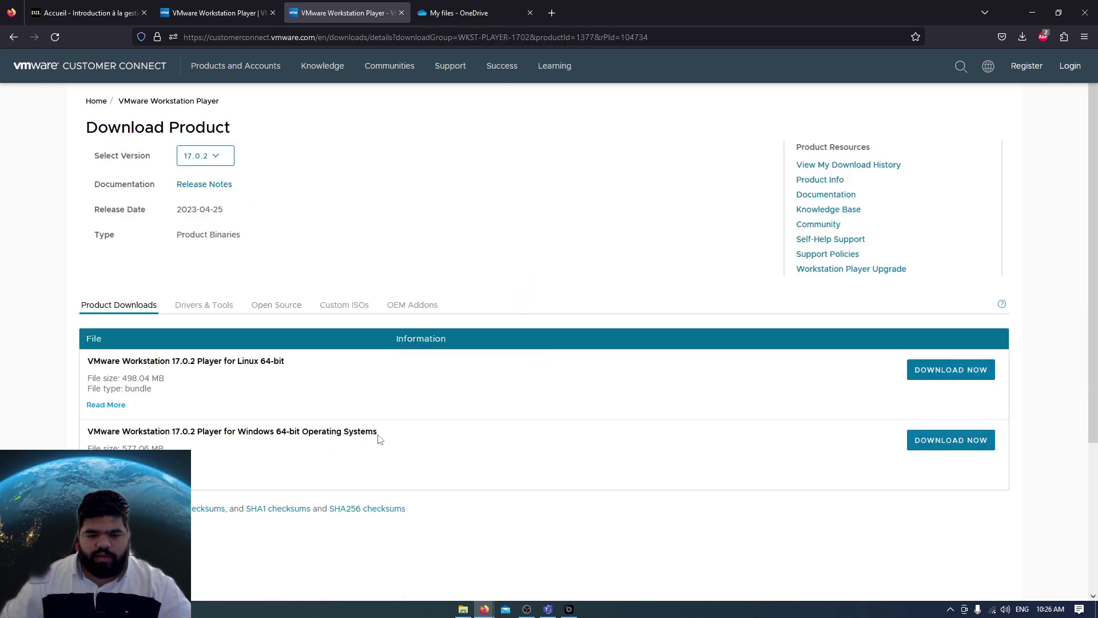
drag(378, 439, 84, 436)
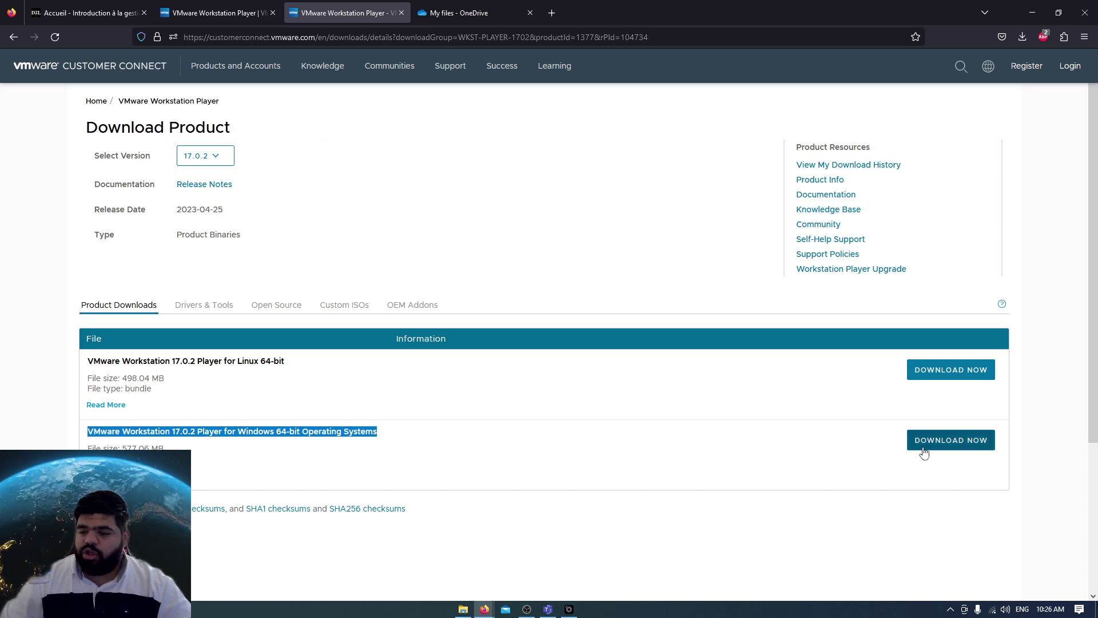
click(320, 436)
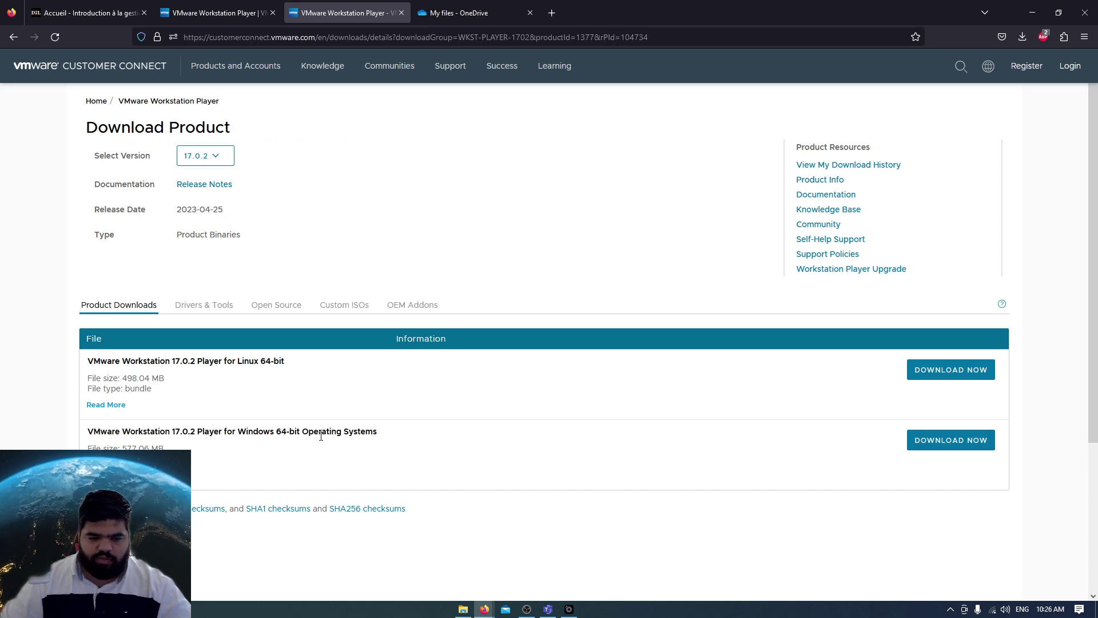
click(946, 447)
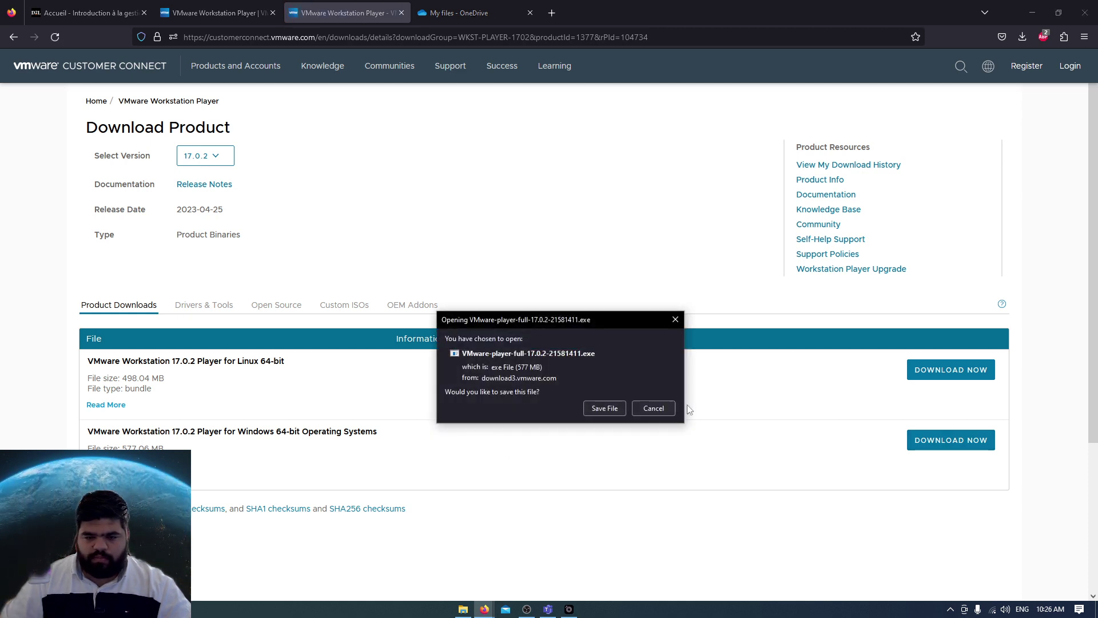
click(604, 407)
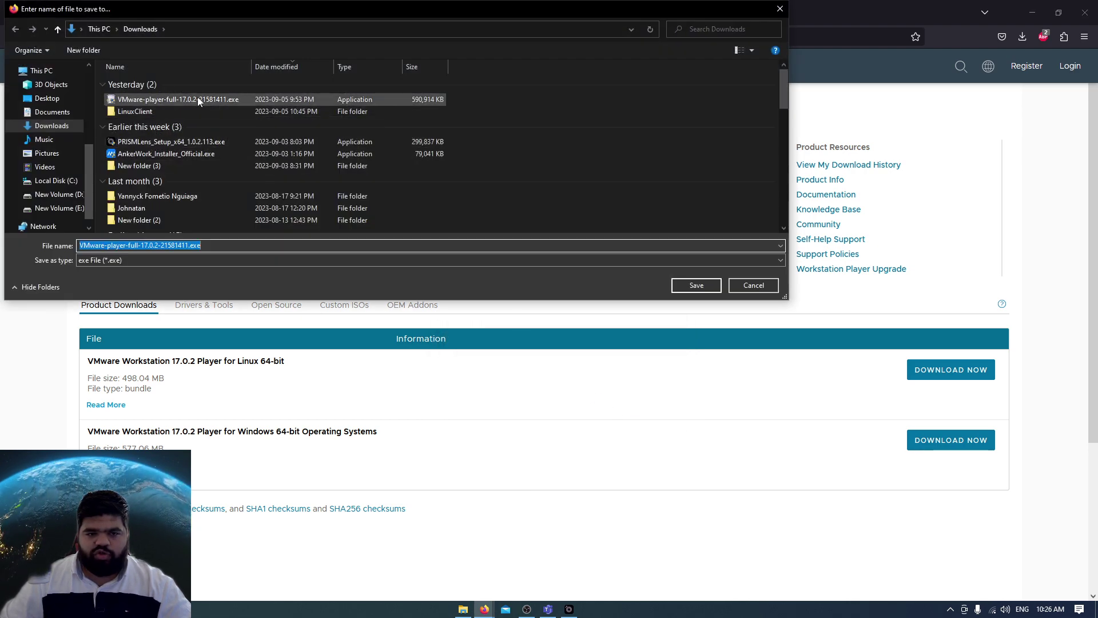
click(752, 286)
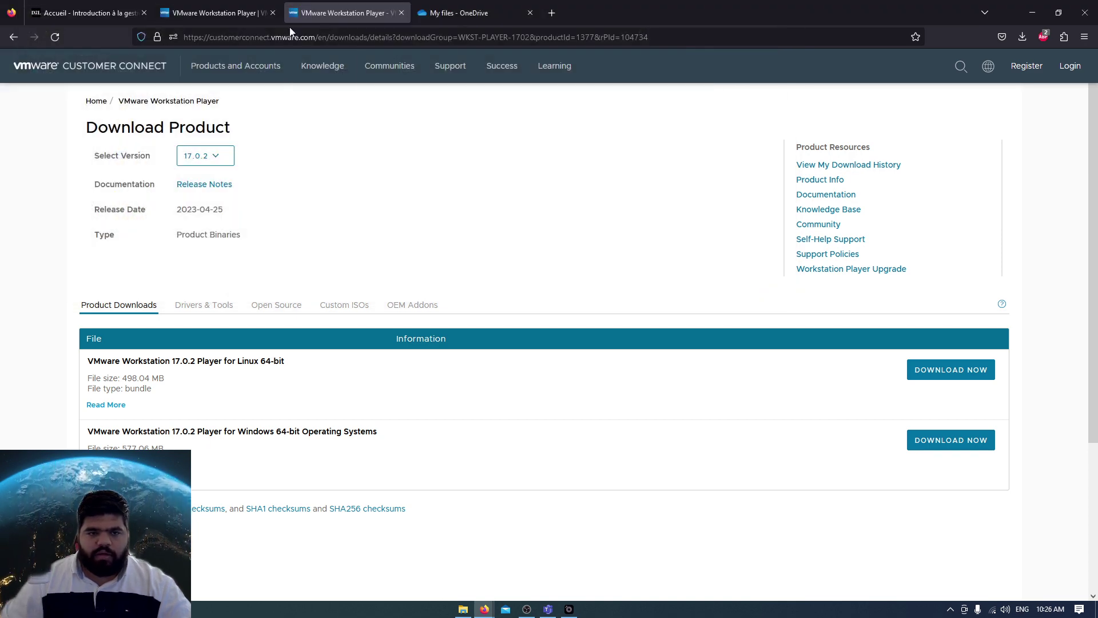
Open the VM CentOS 7 link from the course news in a new tab and request LinuxClient.zip, cancelling the download prompt
click(215, 12)
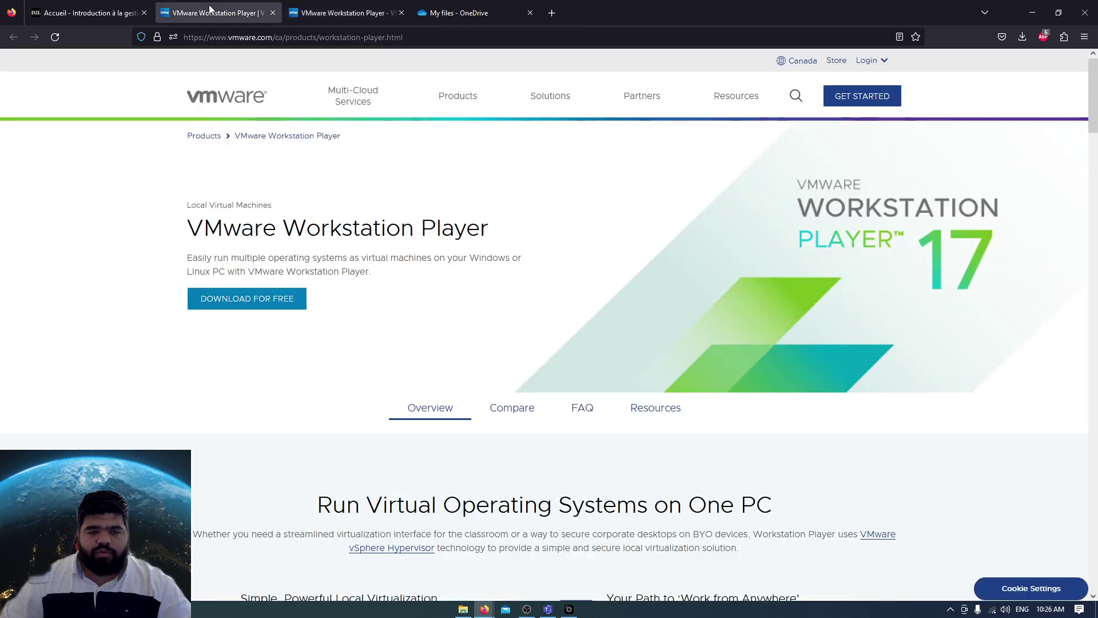
click(119, 13)
right_click(316, 312)
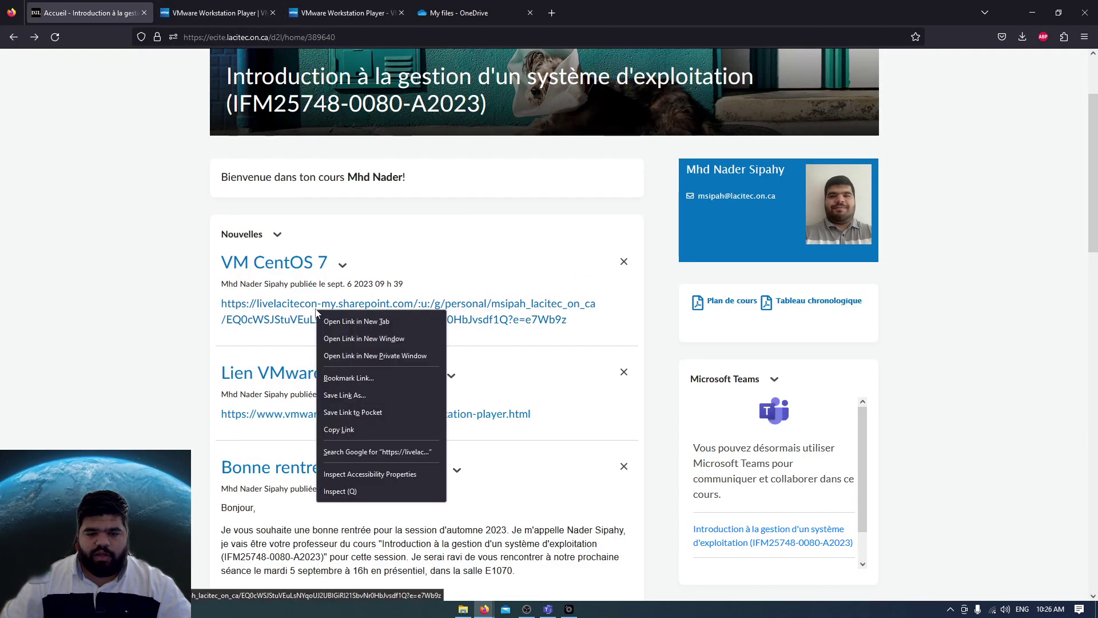
click(349, 321)
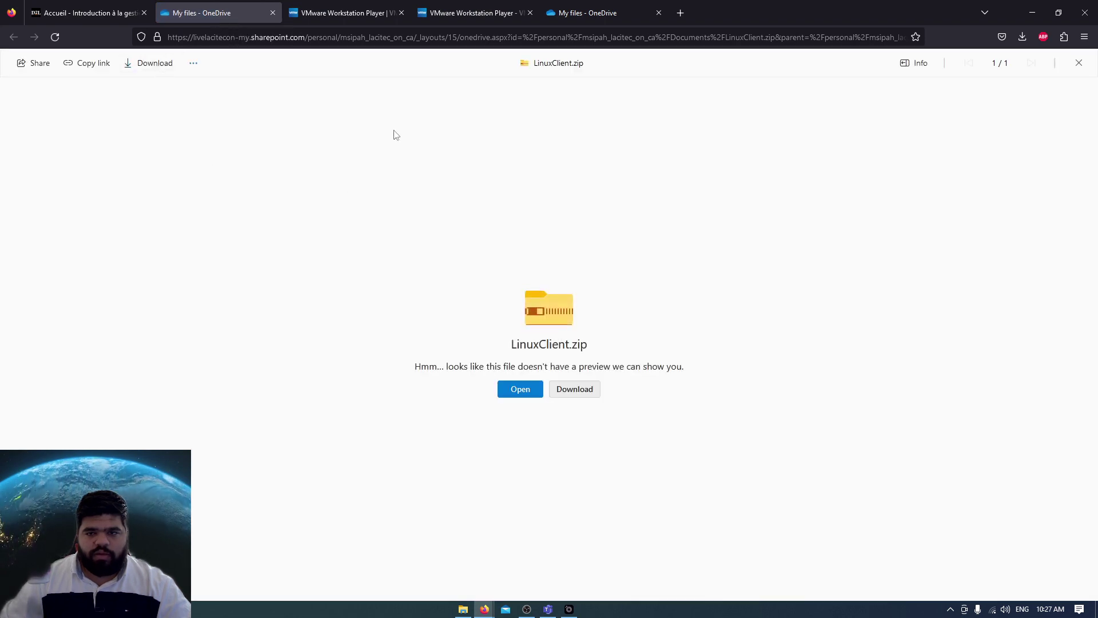
click(158, 69)
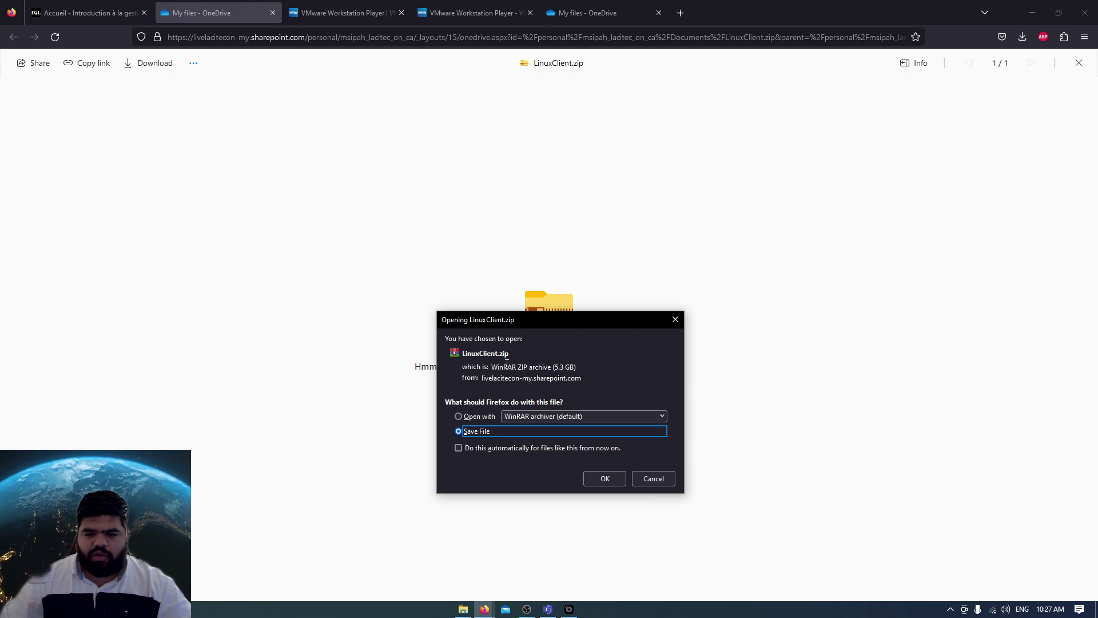
click(652, 479)
Switch to File Explorer and copy LinuxClient.zip from the Downloads folder into Documents, minimizing the copy progress window
click(461, 606)
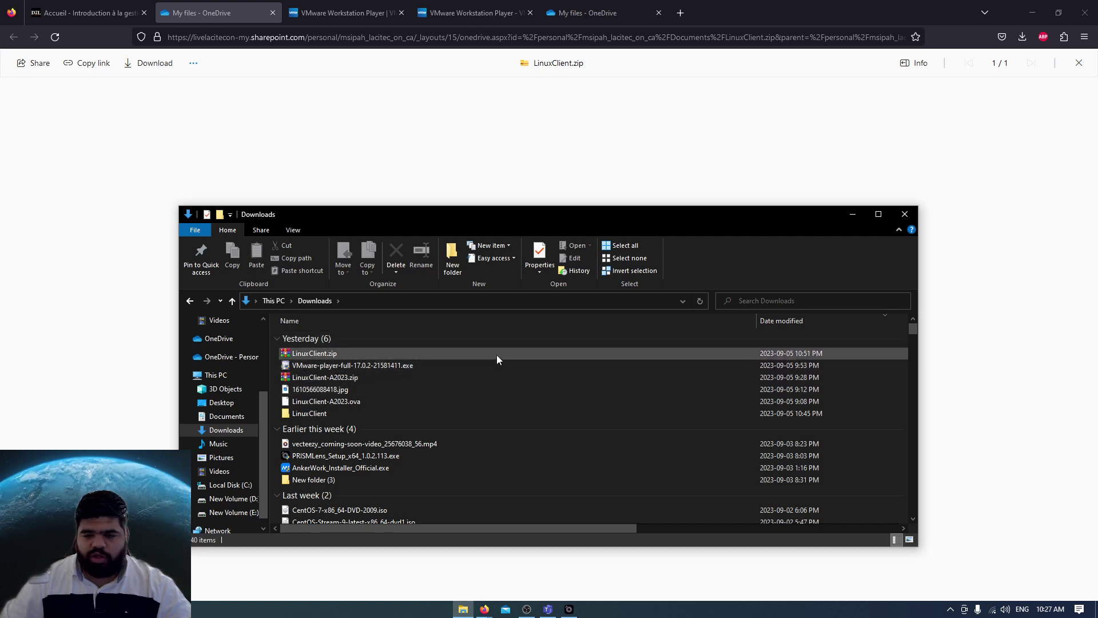
click(466, 367)
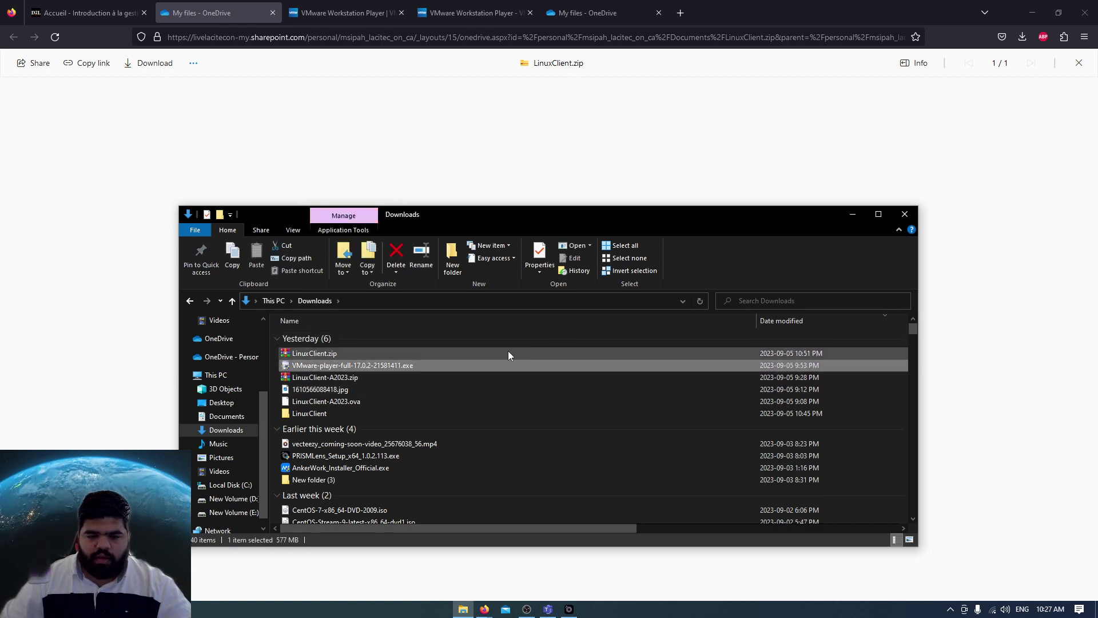
click(357, 354)
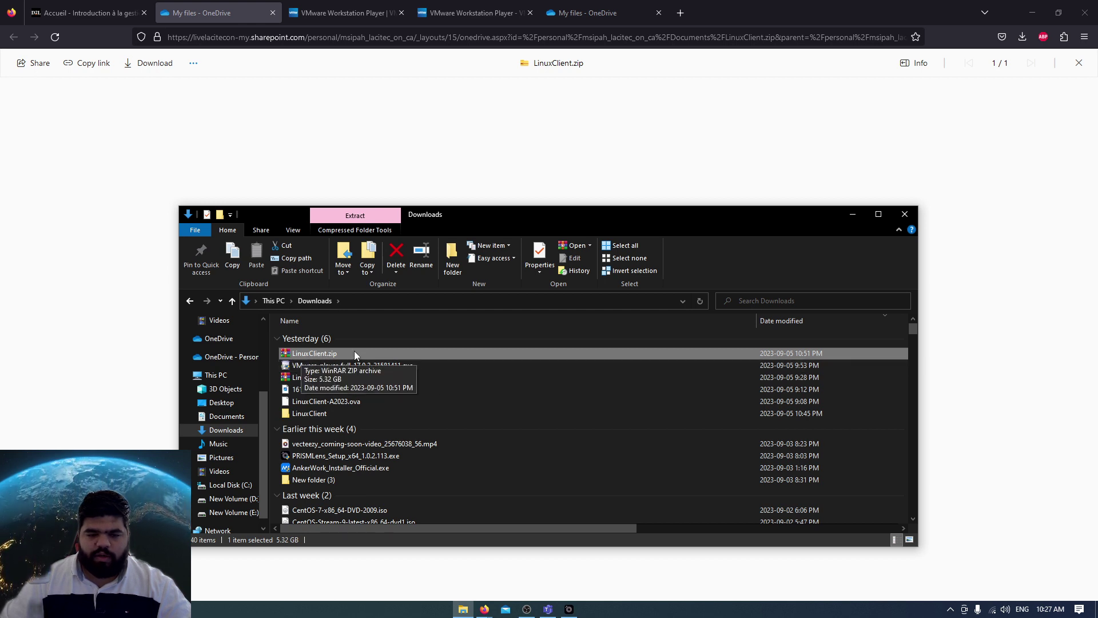
right_click(327, 354)
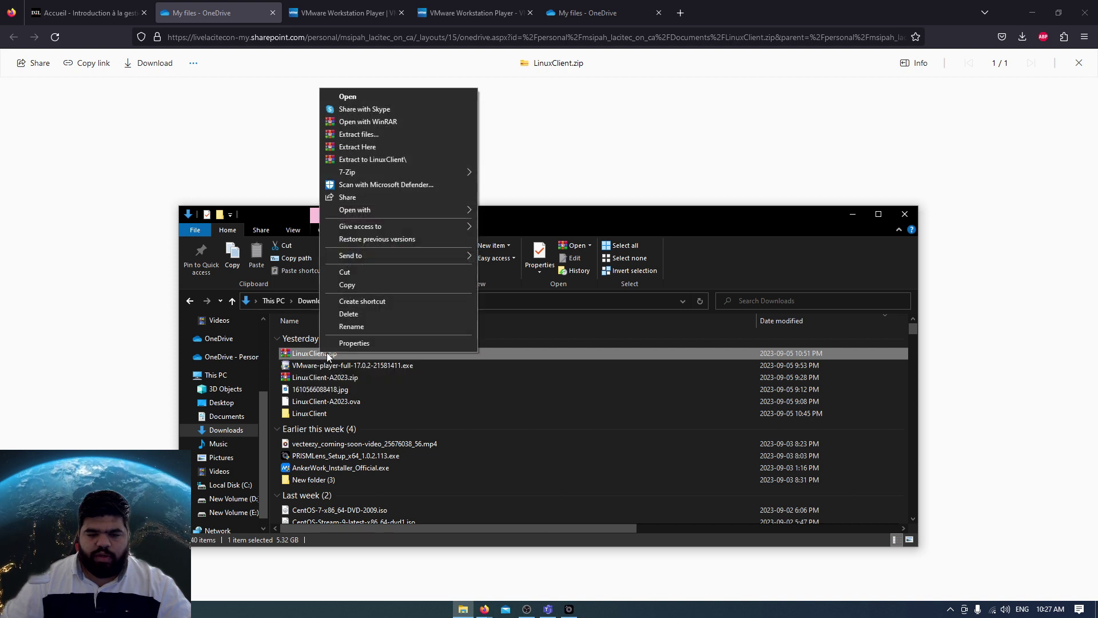
click(356, 284)
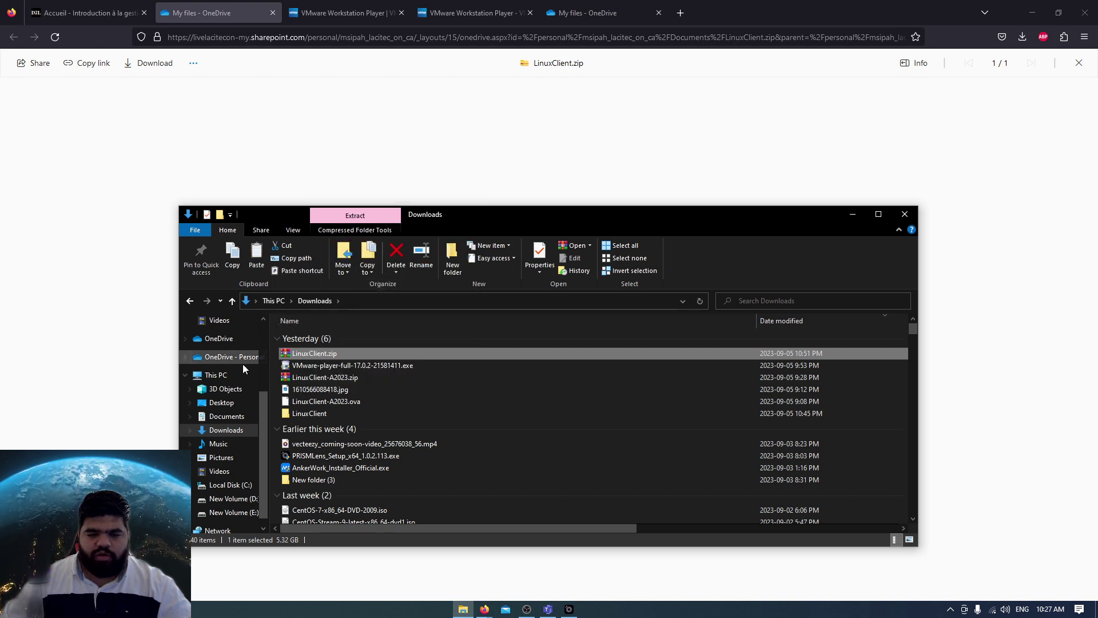
click(237, 415)
right_click(376, 499)
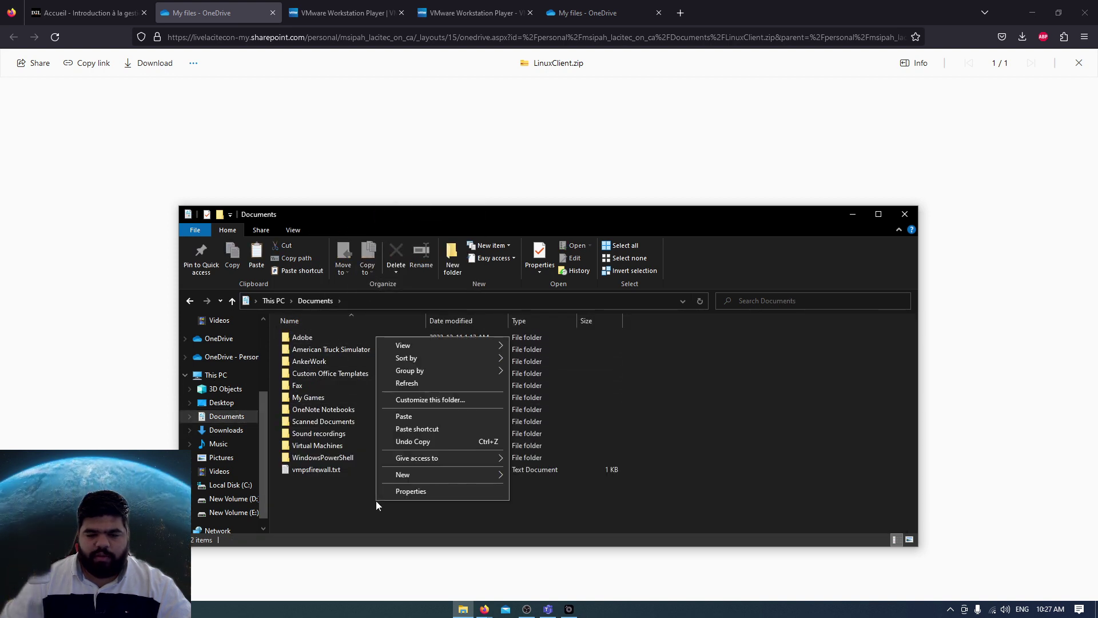
mouse_move(442, 474)
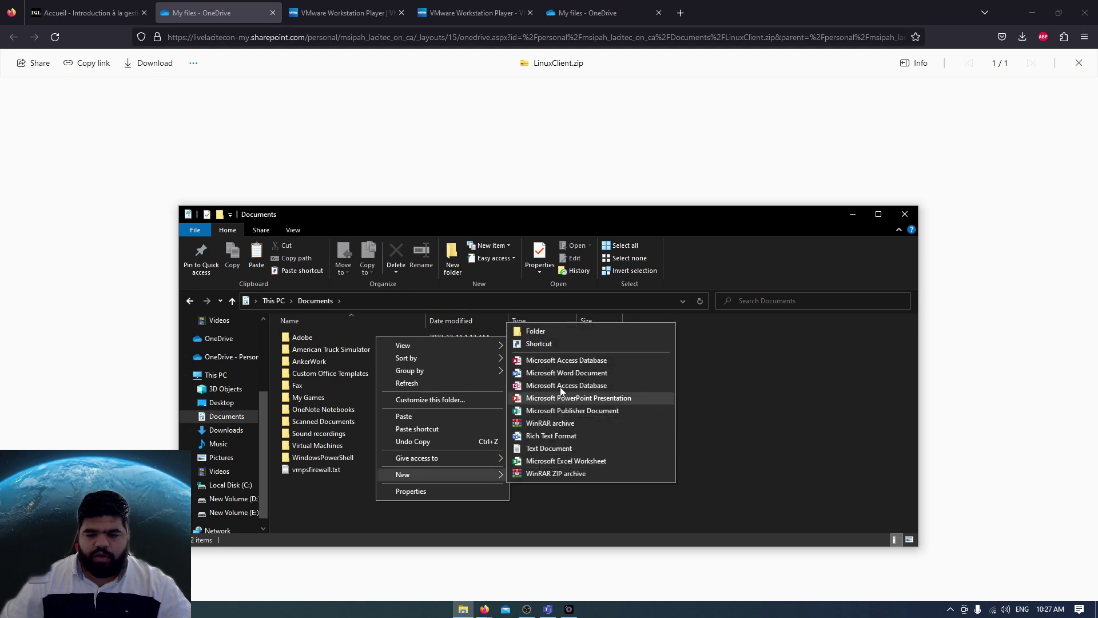
click(438, 417)
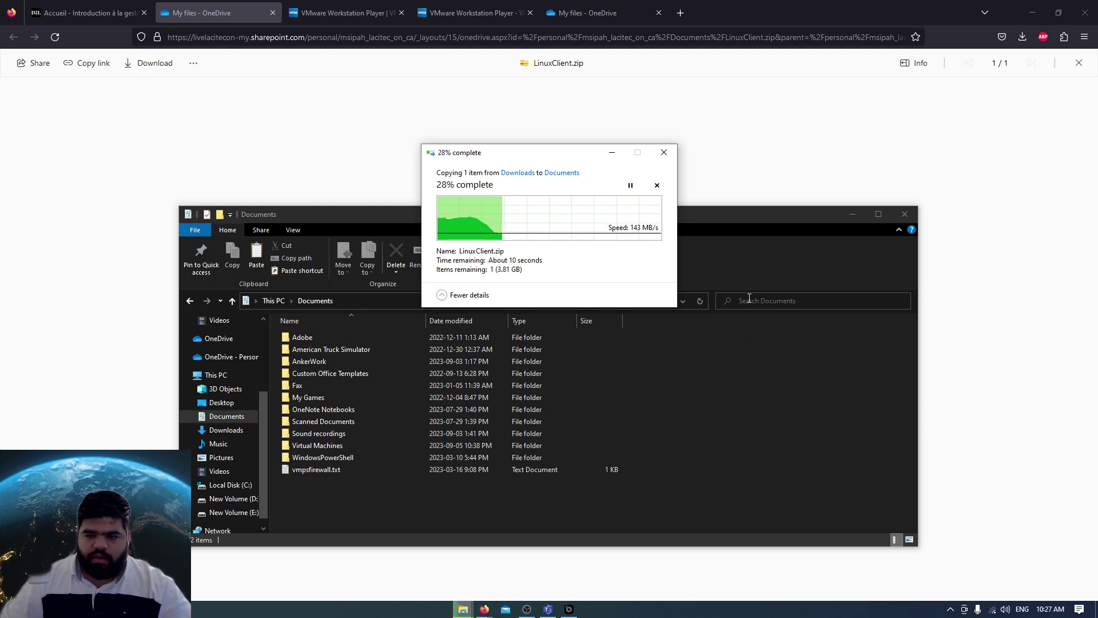
click(612, 155)
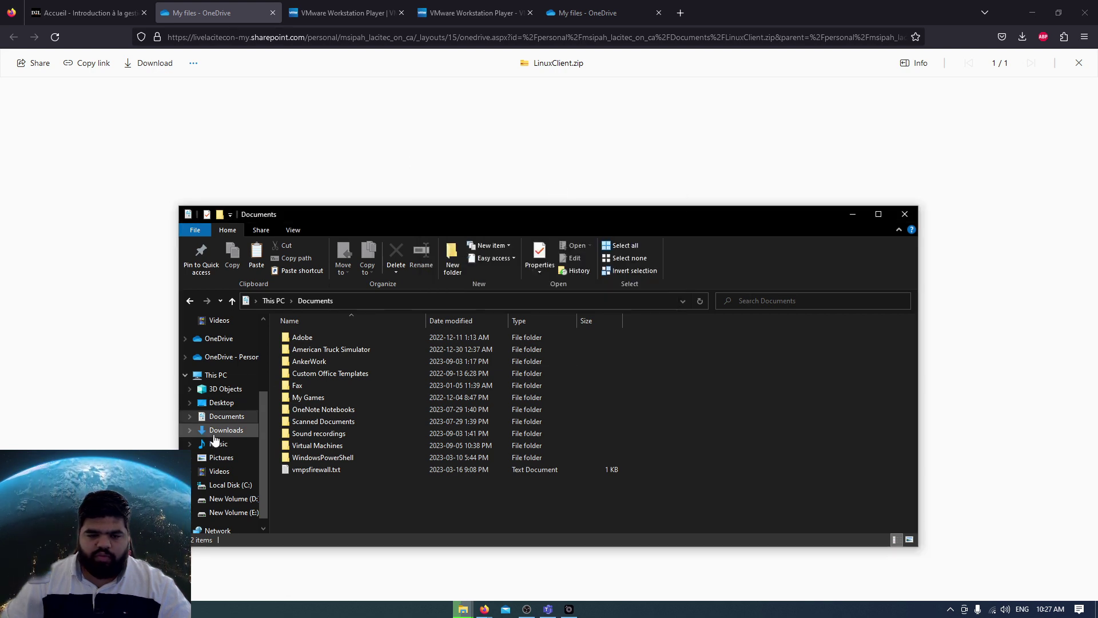
Run VMware-player-full-17.0.2-21581411.exe from the Downloads folder and bring its setup wizard to the front
click(214, 434)
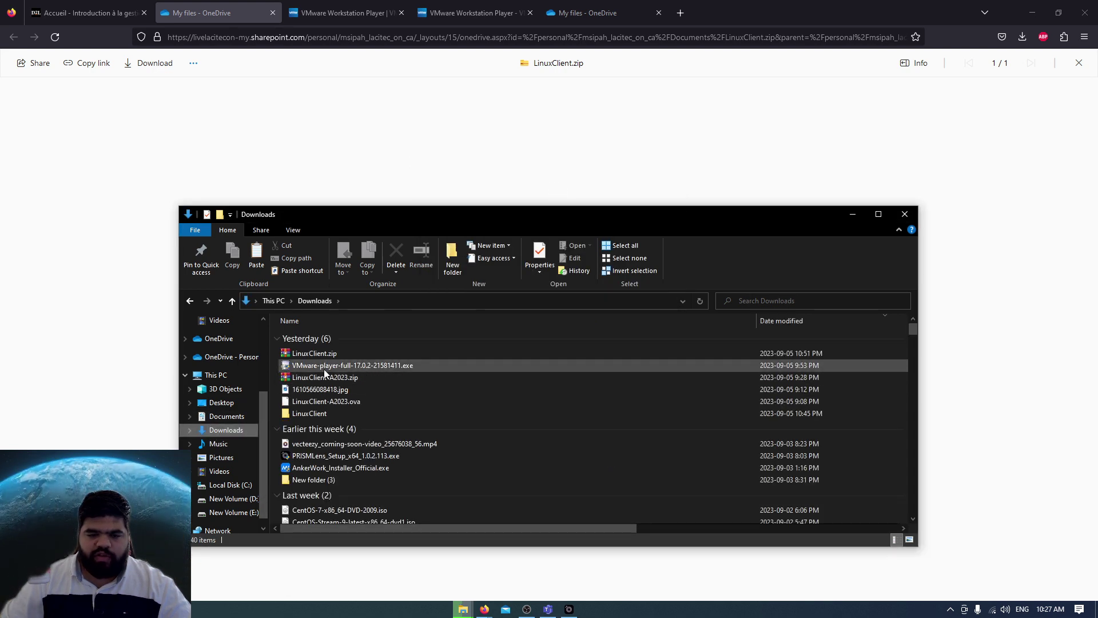
mouse_move(339, 368)
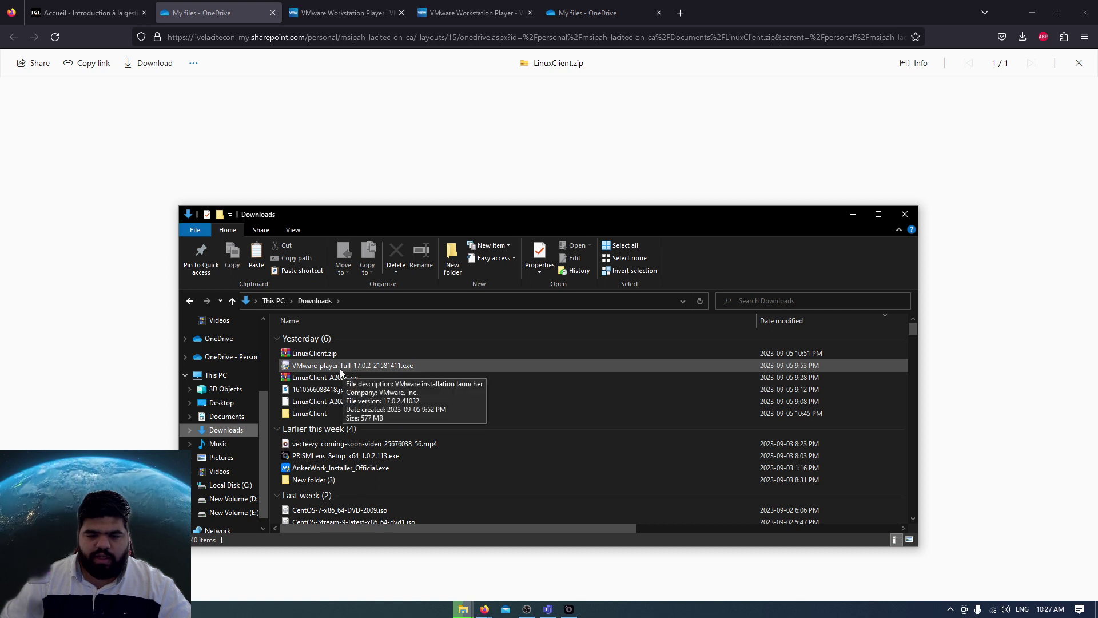
double_click(368, 364)
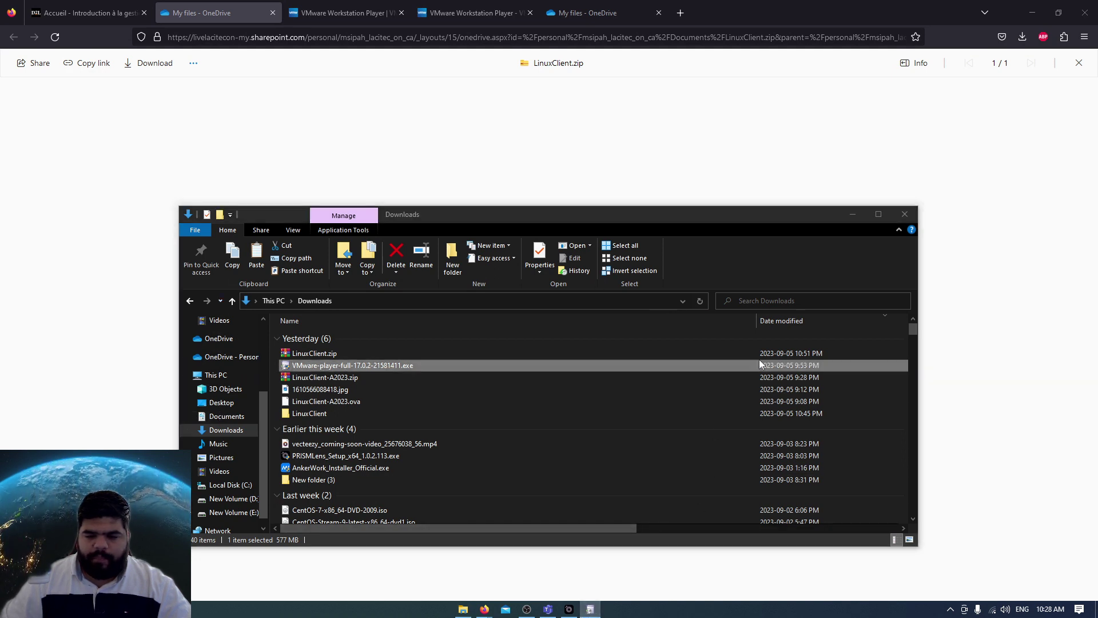
click(853, 215)
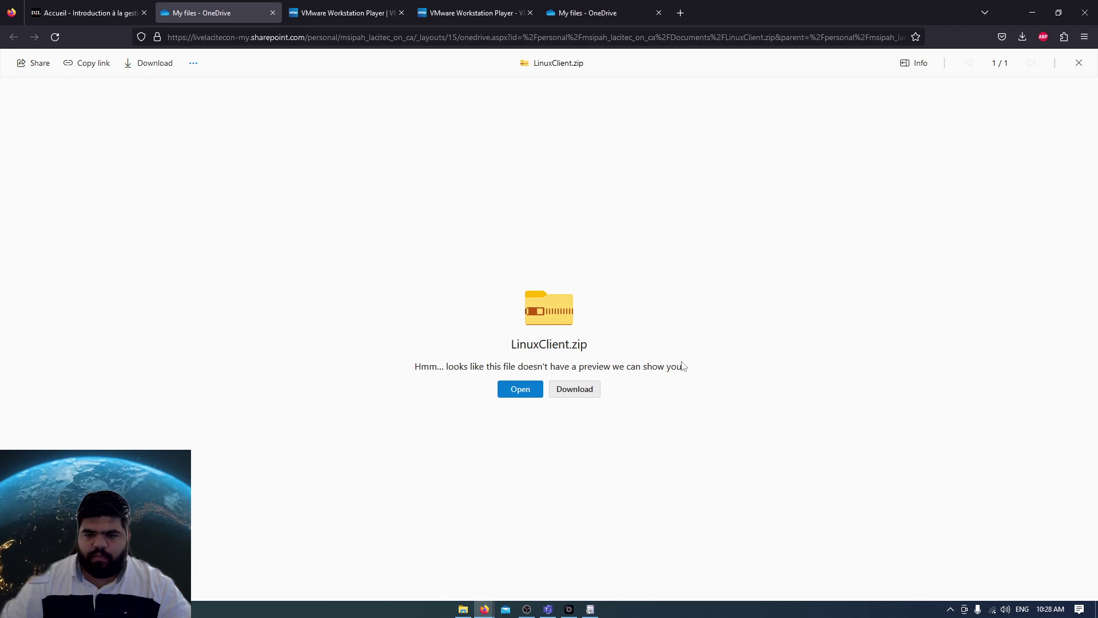
click(590, 609)
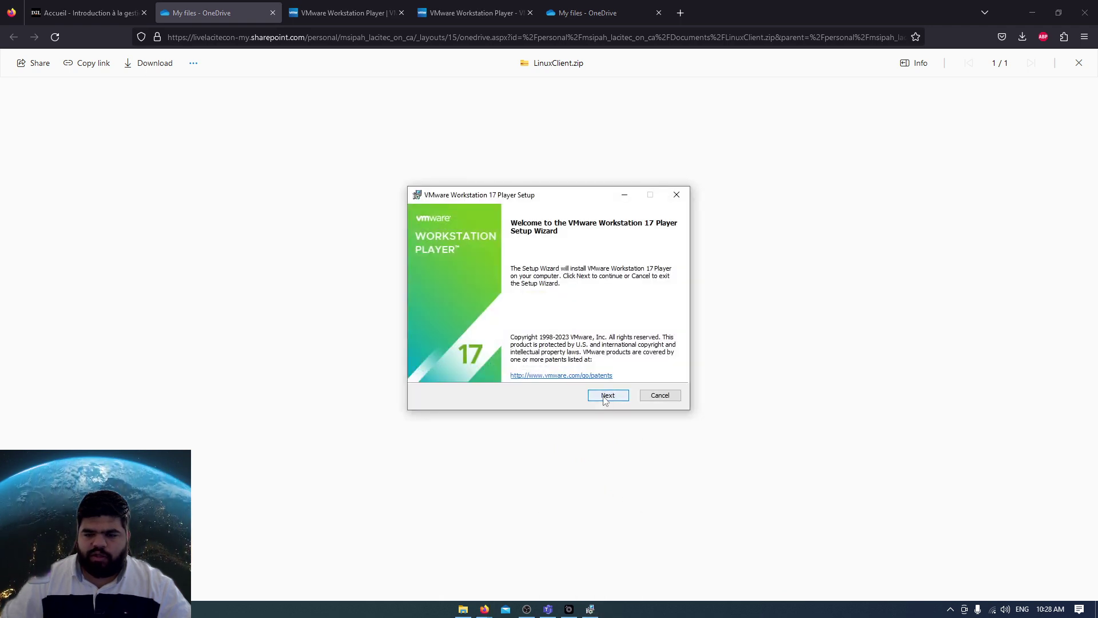
Accept the license agreement, keep the default setup options and start installing VMware Workstation 17 Player
click(604, 397)
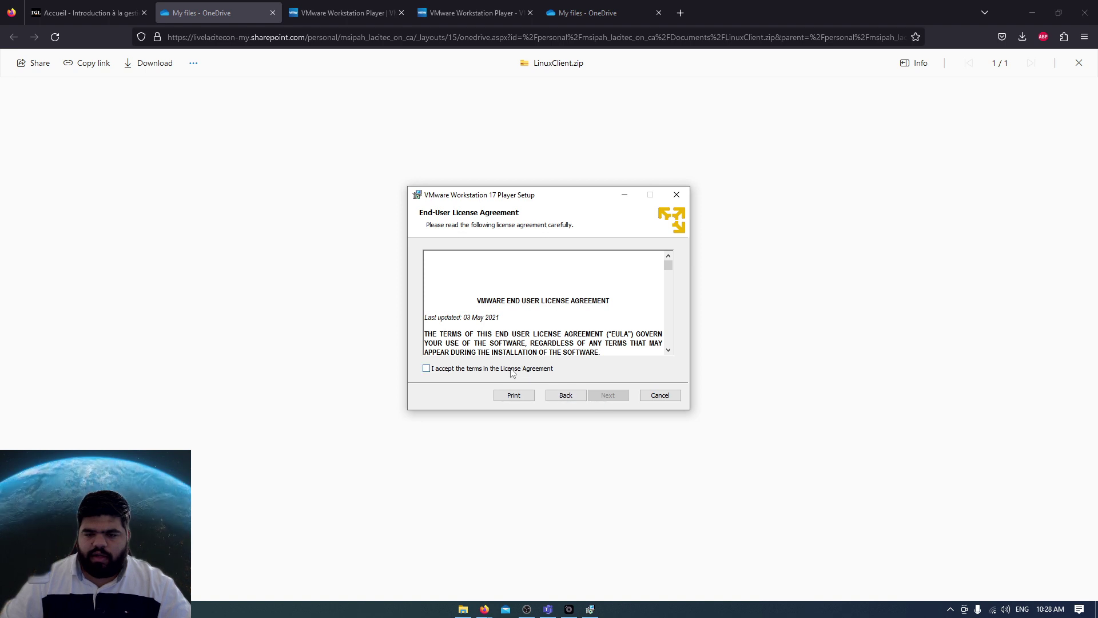
click(506, 371)
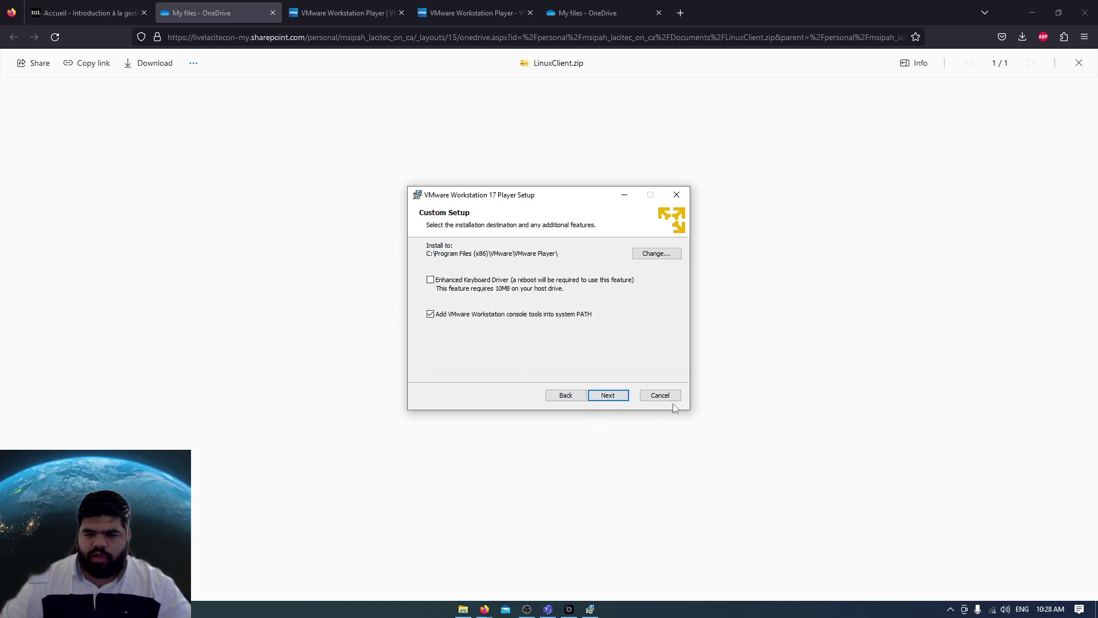
click(623, 396)
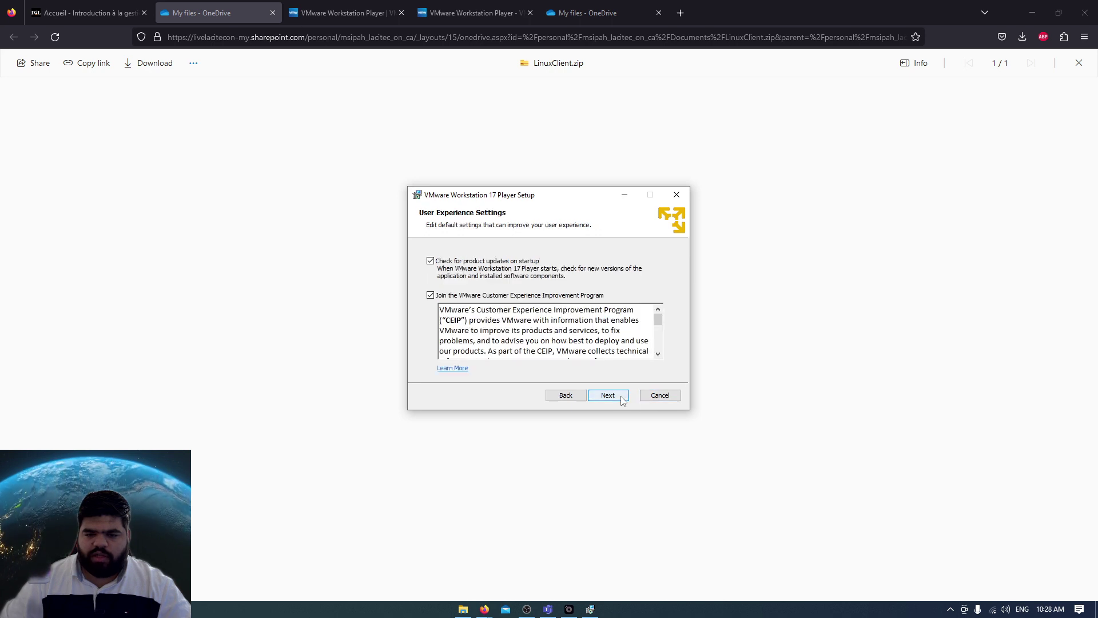
click(609, 395)
click(608, 396)
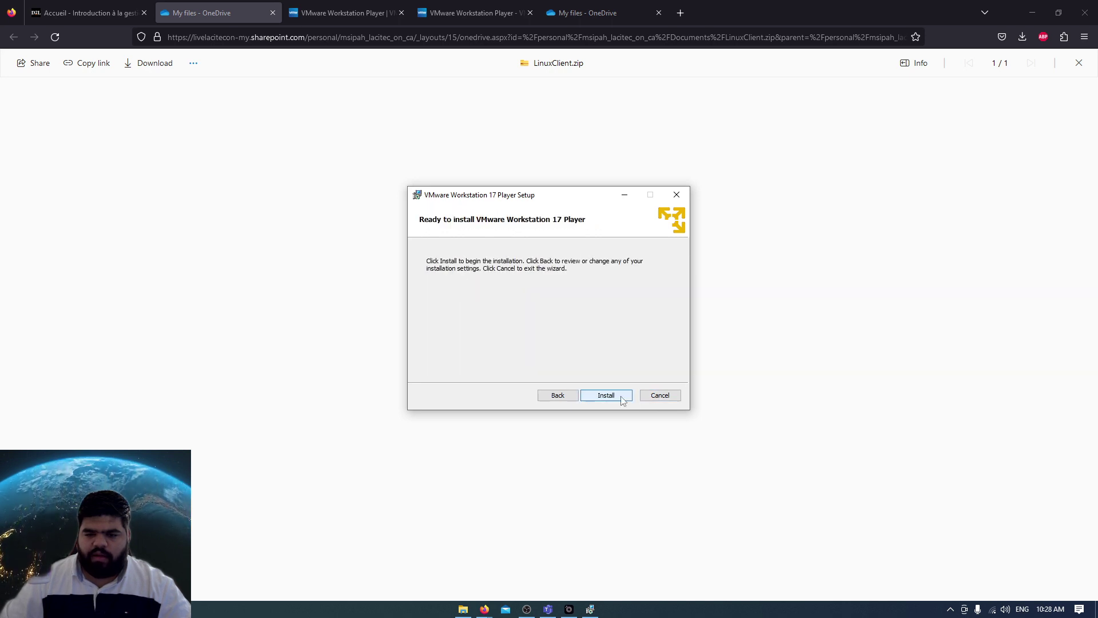
click(606, 397)
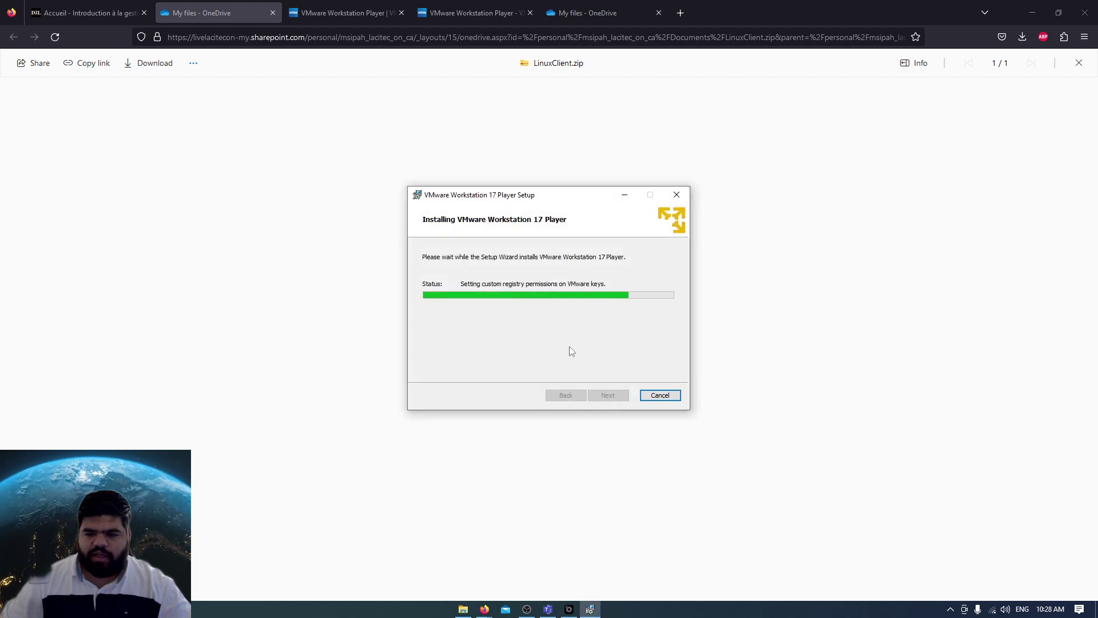
Switch to File Explorer and extract LinuxClient.zip in Documents to a LinuxClient folder there, keeping the default extraction options
click(469, 611)
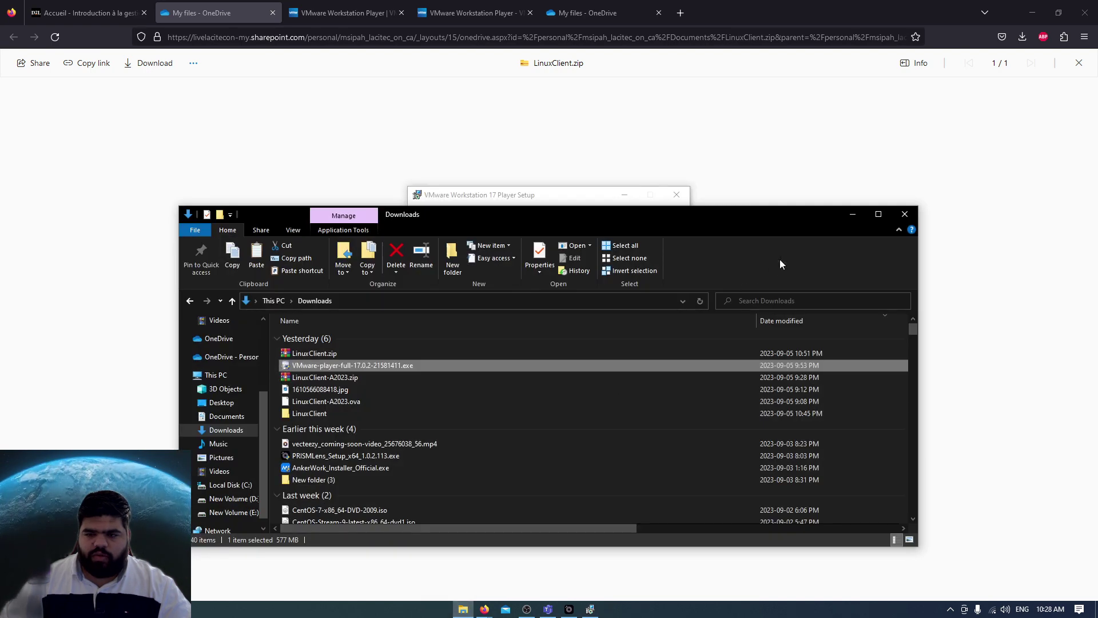
click(246, 416)
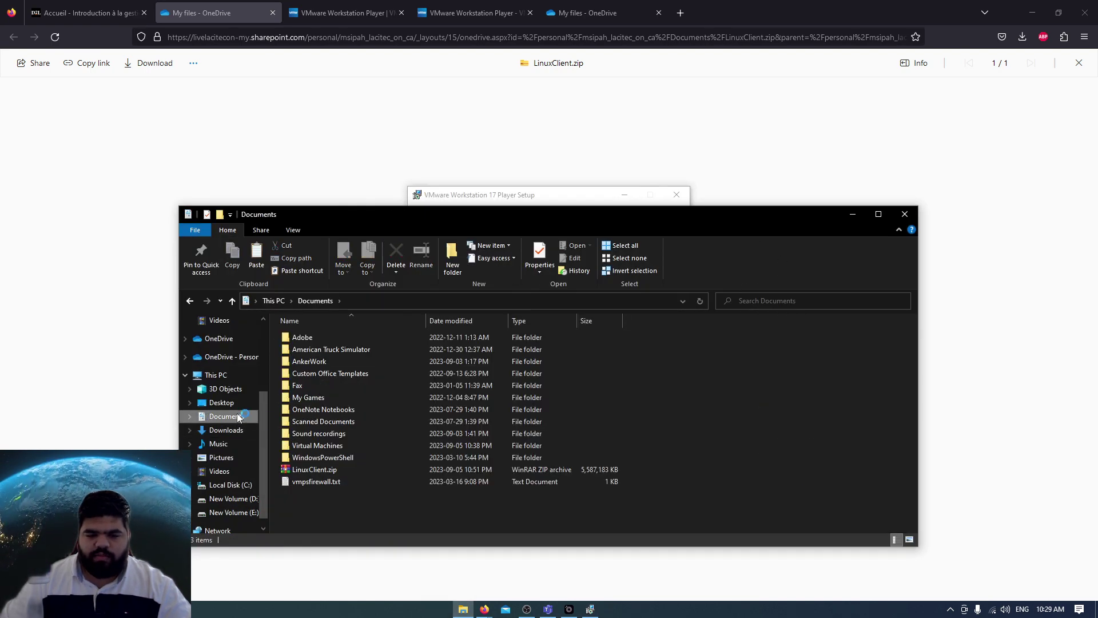
click(342, 468)
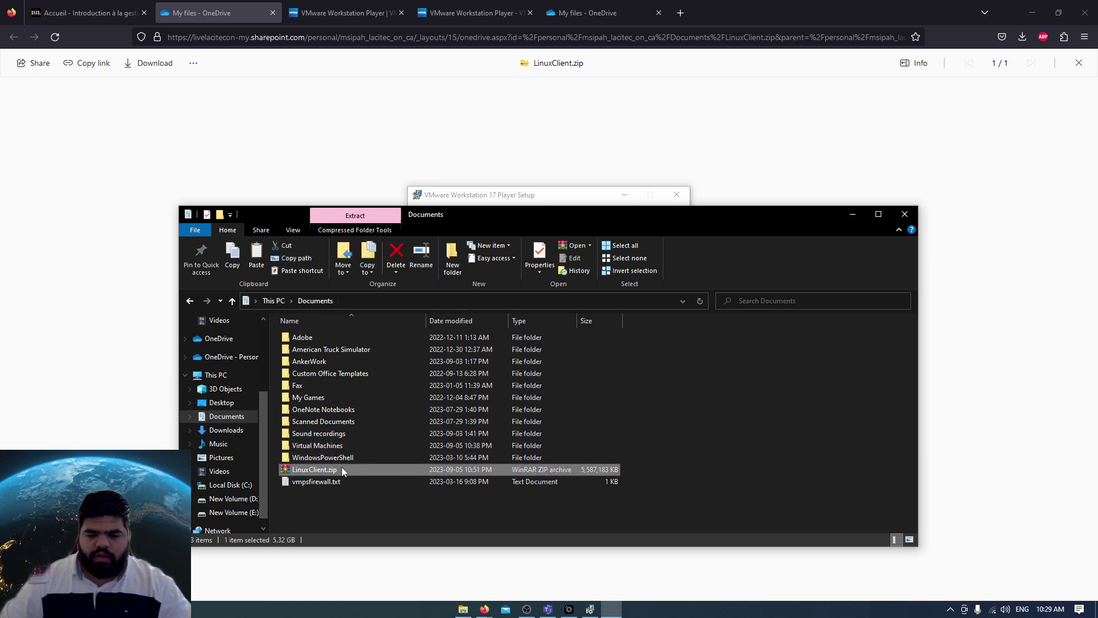
double_click(342, 469)
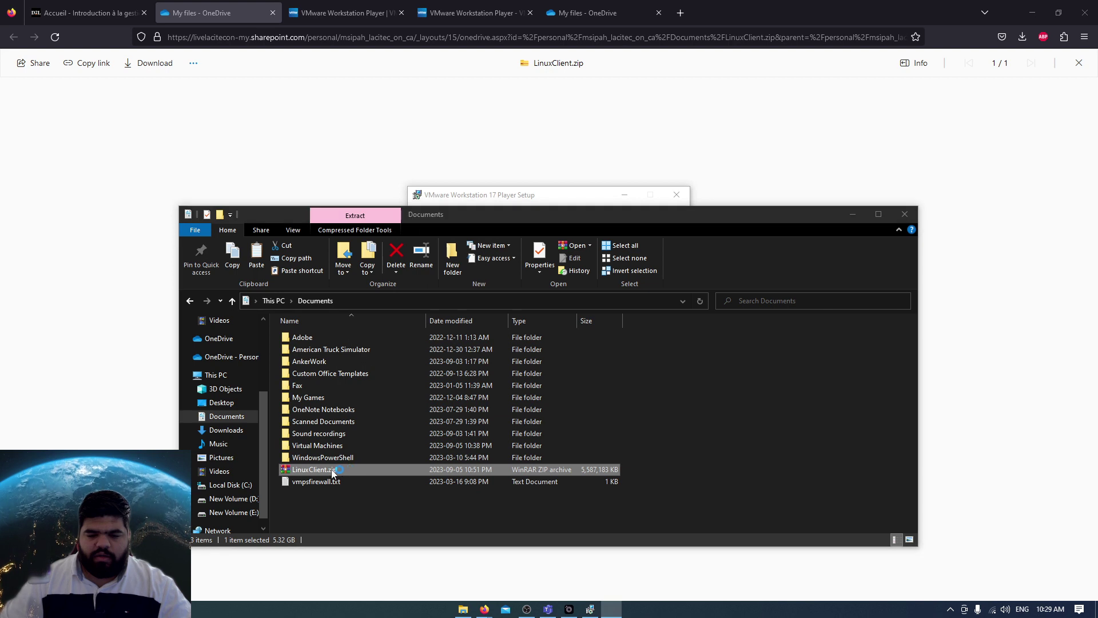
right_click(325, 472)
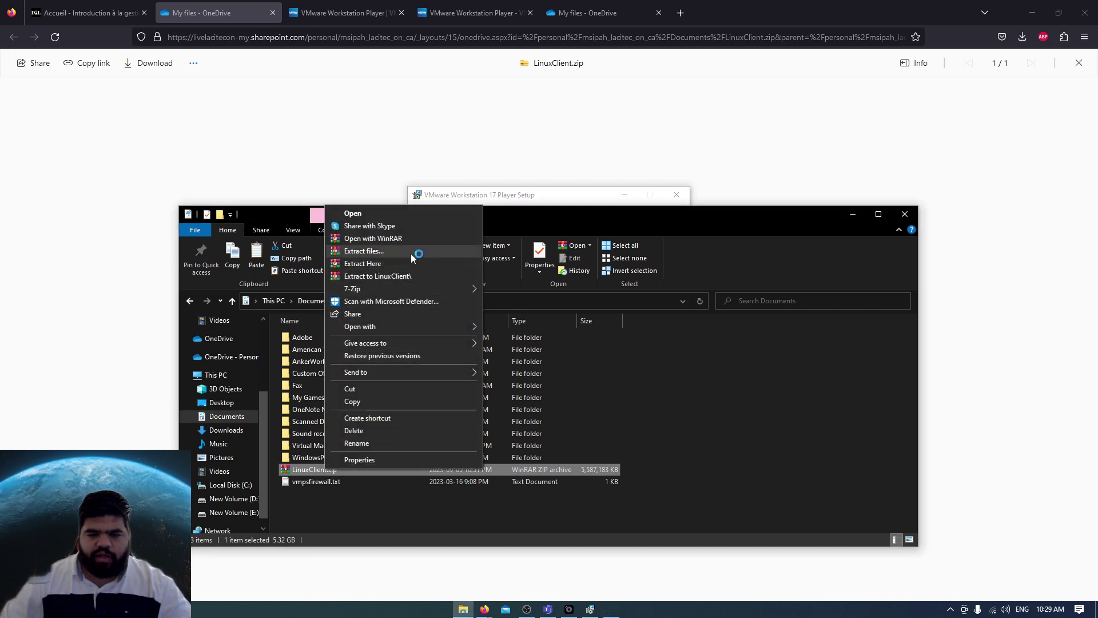
click(364, 251)
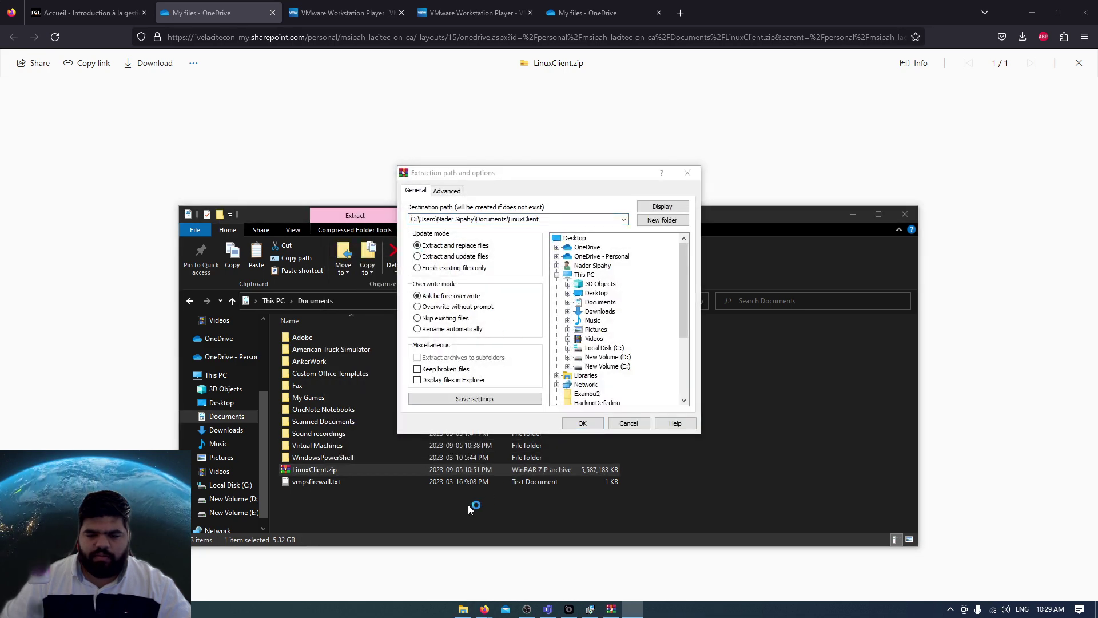
click(591, 425)
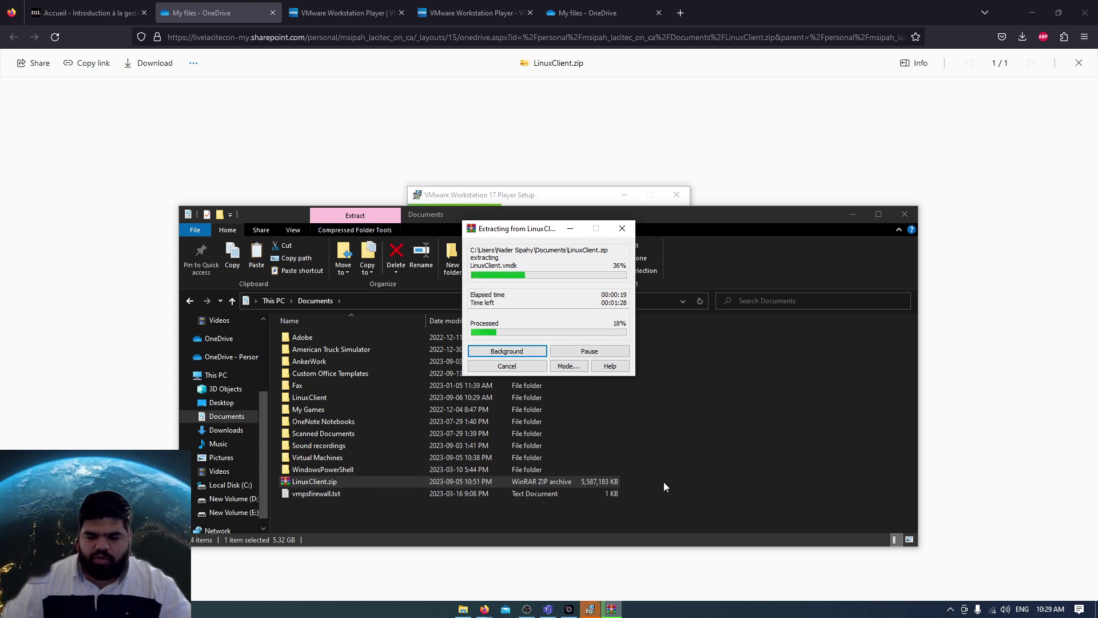
Finish the VMware Workstation 17 Player setup wizard and launch VMware Workstation 17 Player while the archive extraction continues
click(590, 609)
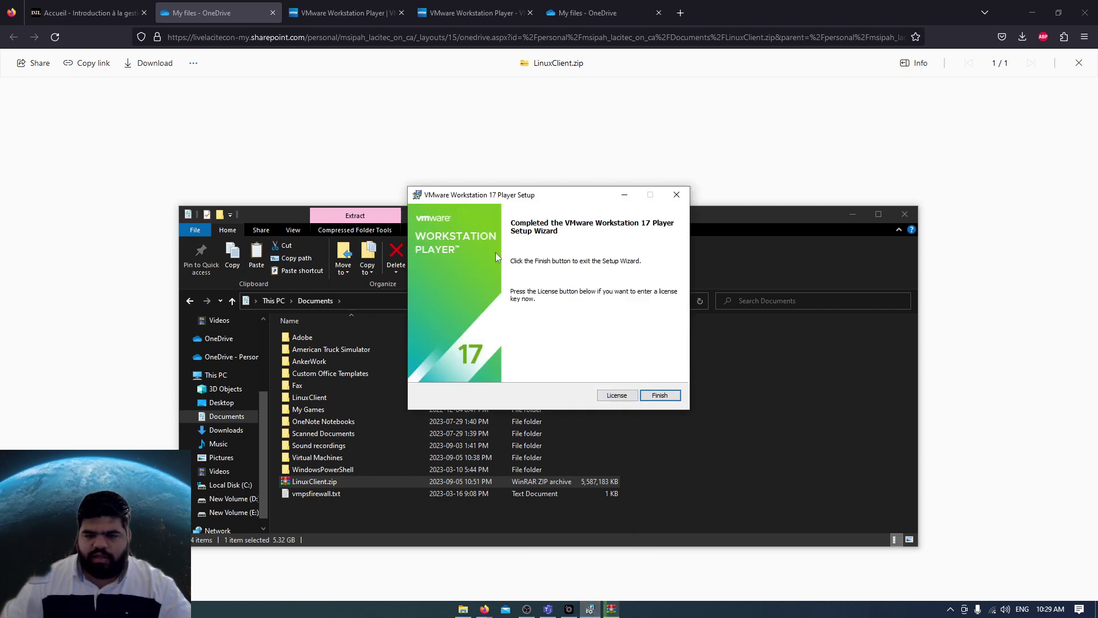
click(660, 394)
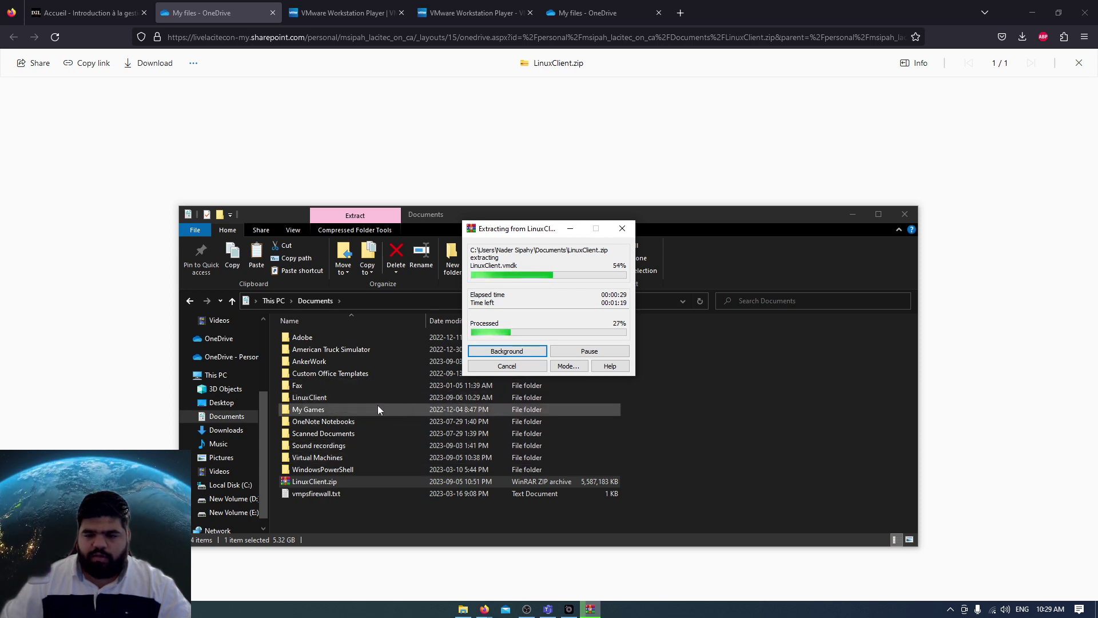
drag(506, 231, 506, 277)
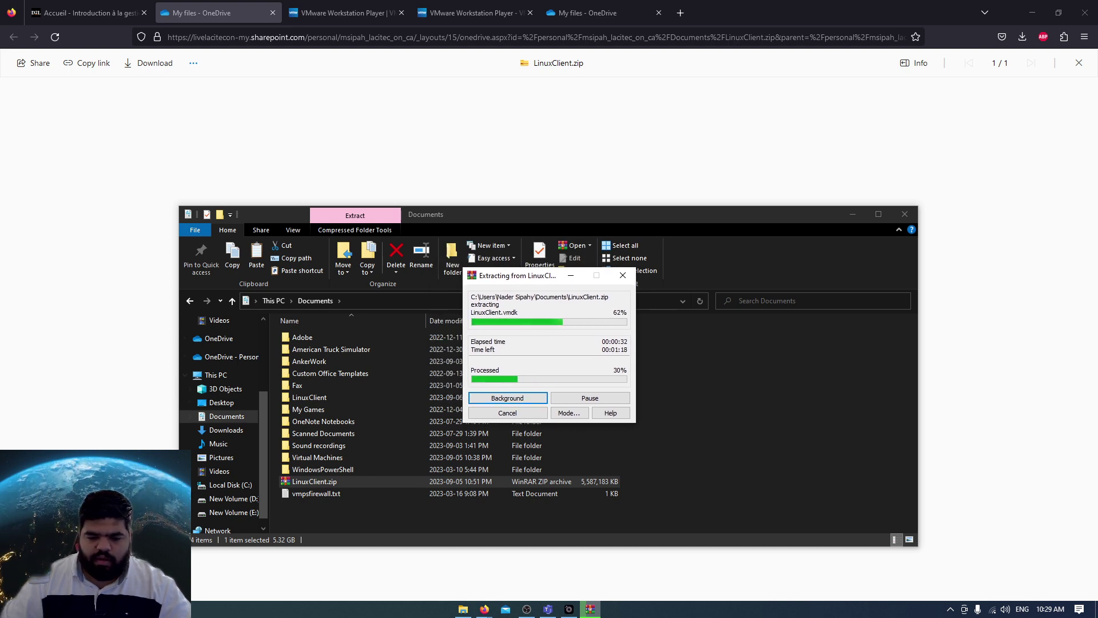
key(super)
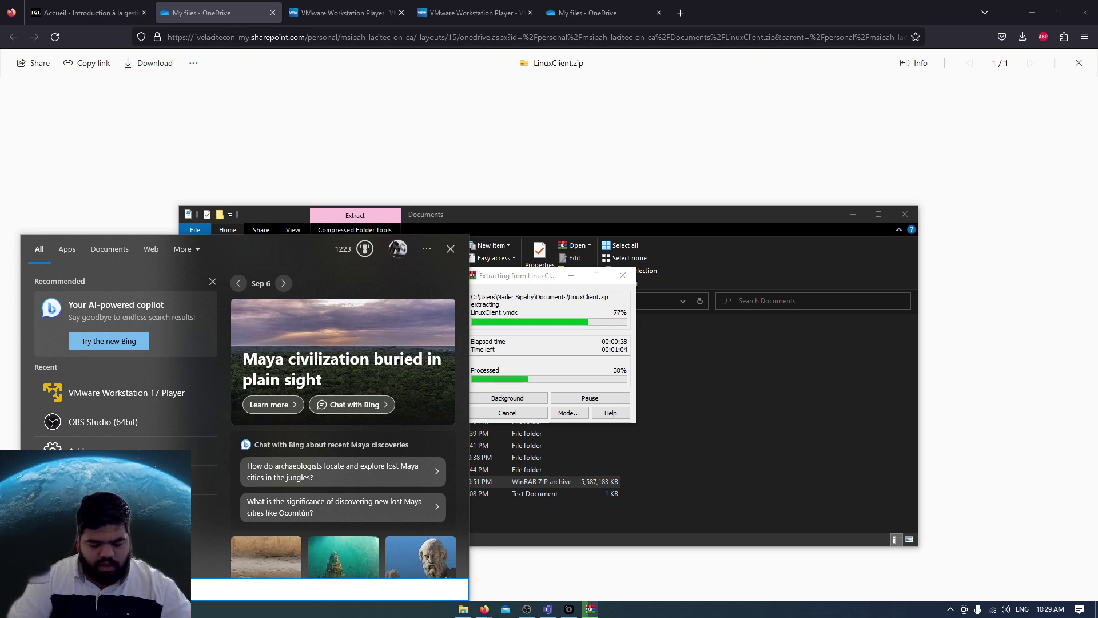
text(vm)
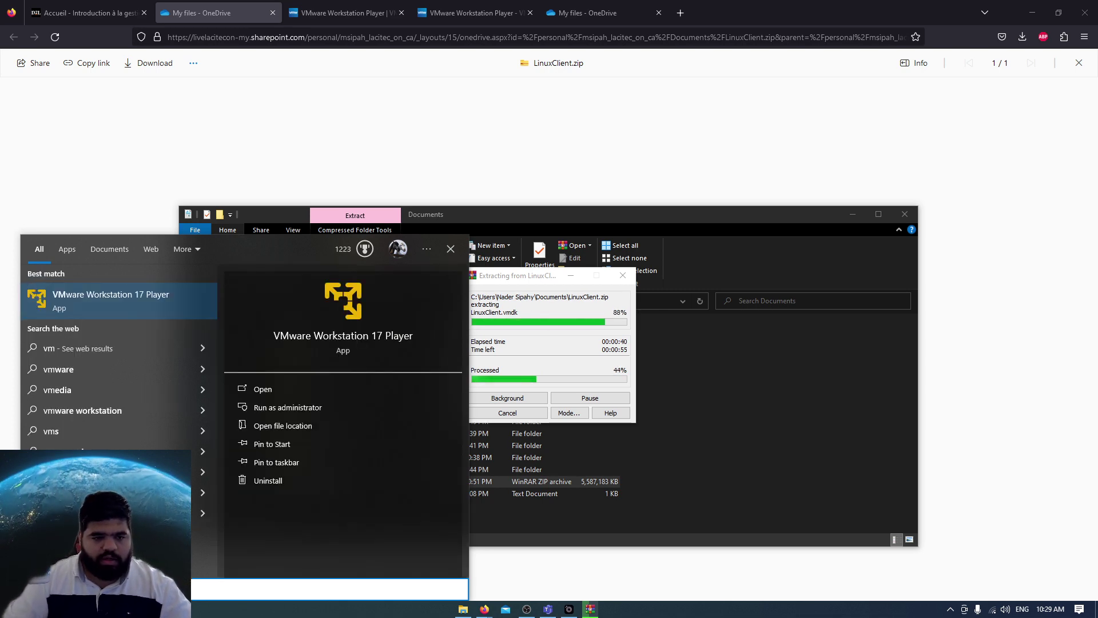
click(116, 305)
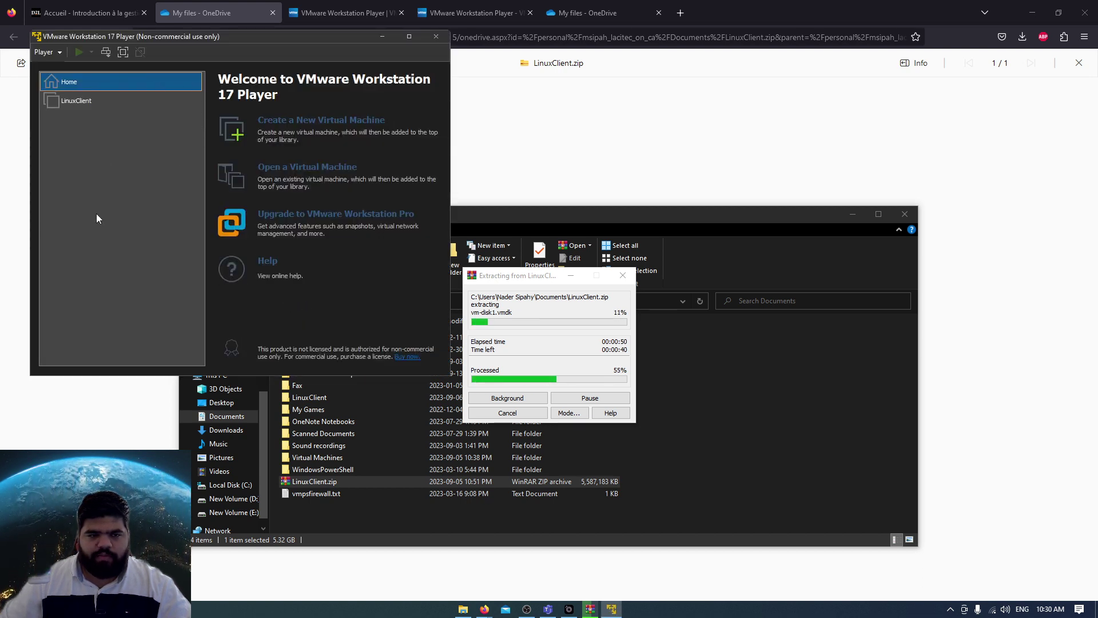
Remove the existing LinuxClient virtual machine from the VMware Player library without deleting it from disk
click(78, 100)
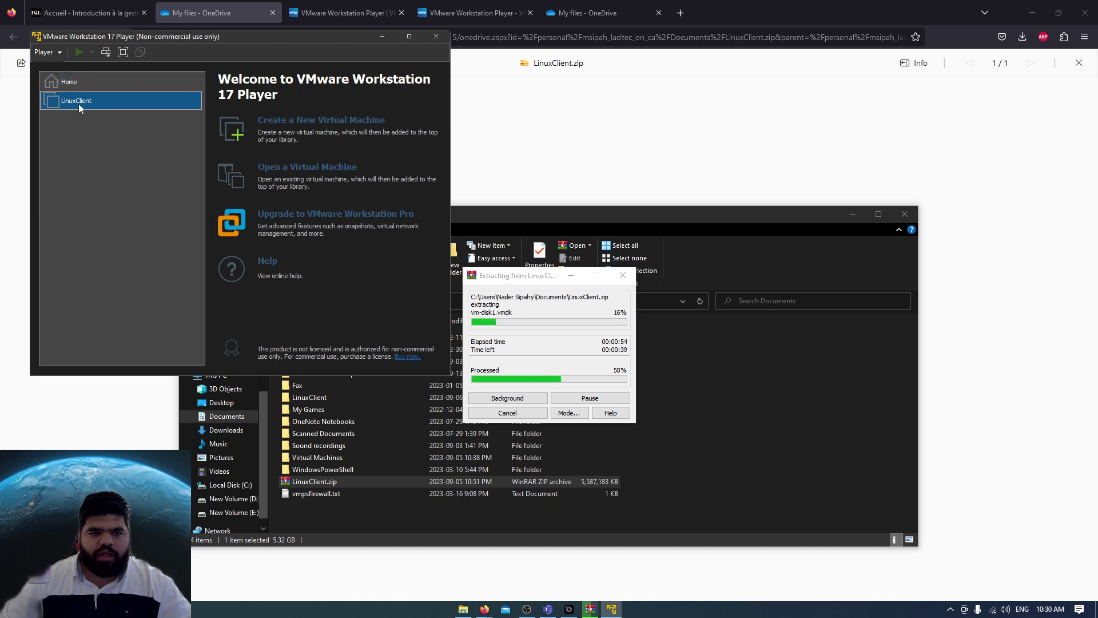
click(79, 100)
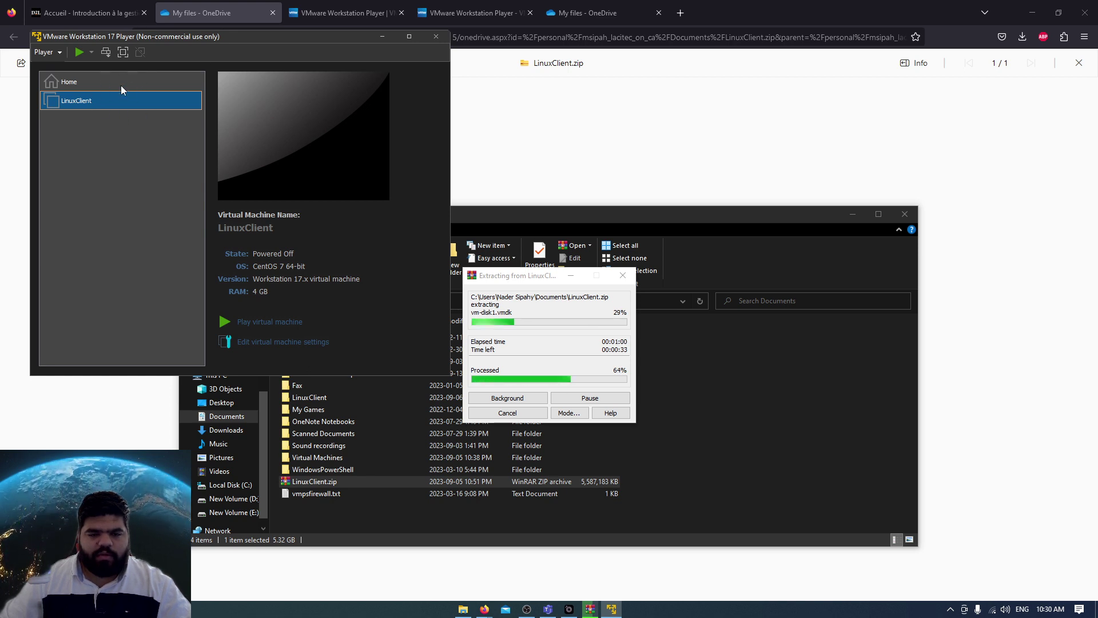
right_click(76, 98)
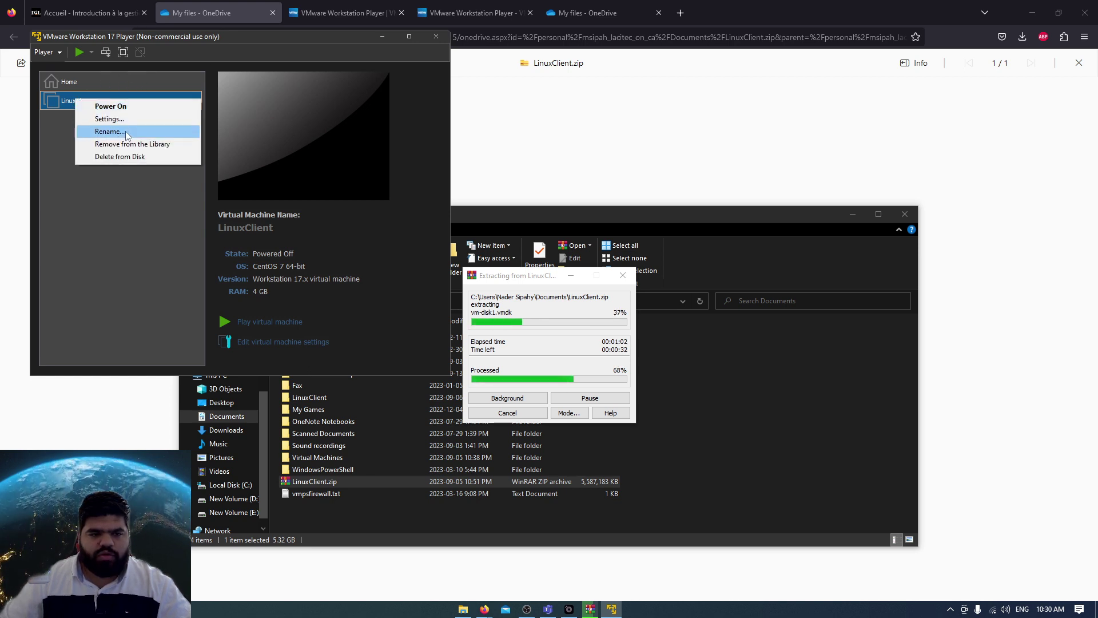
click(164, 145)
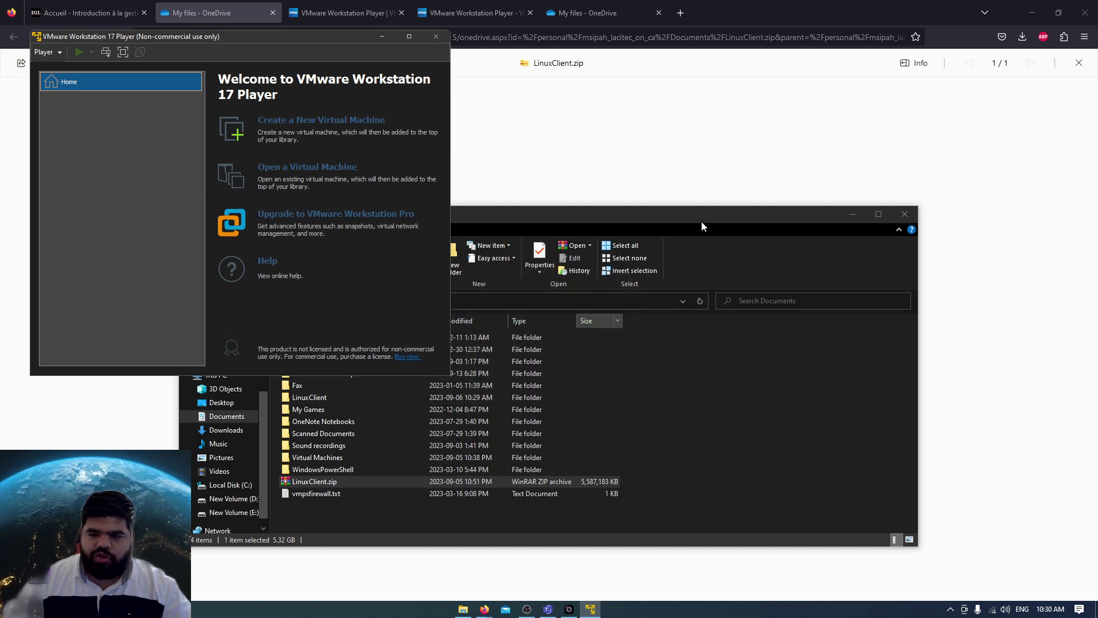
Check the extracted LinuxClient folder in Documents, close File Explorer and return to VMware Workstation 17 Player
drag(708, 218, 881, 165)
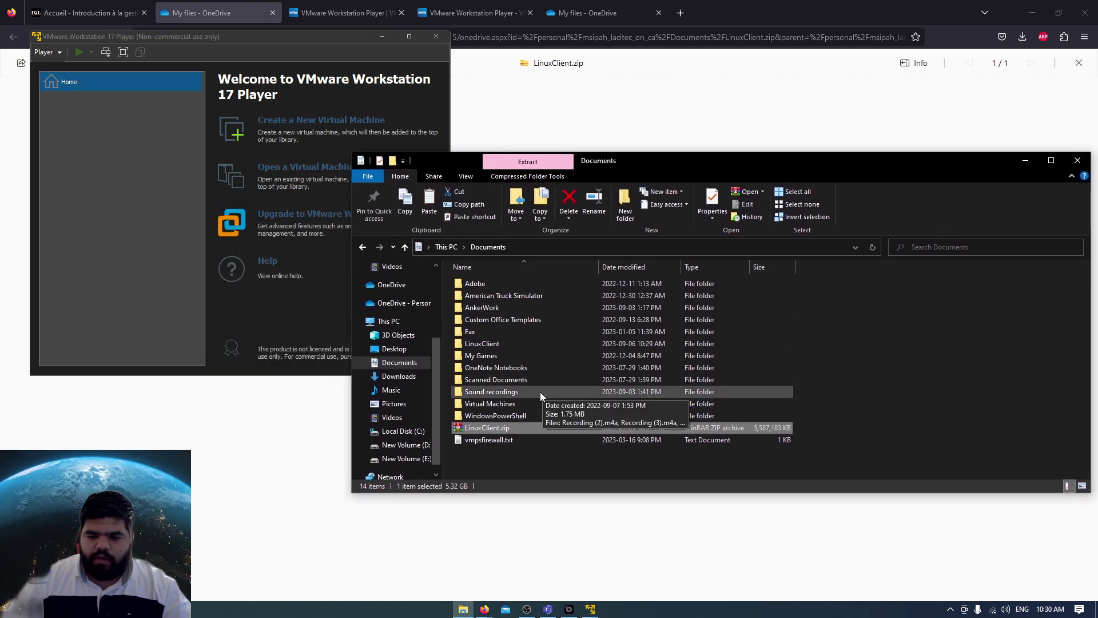
double_click(515, 344)
key(alt+Left)
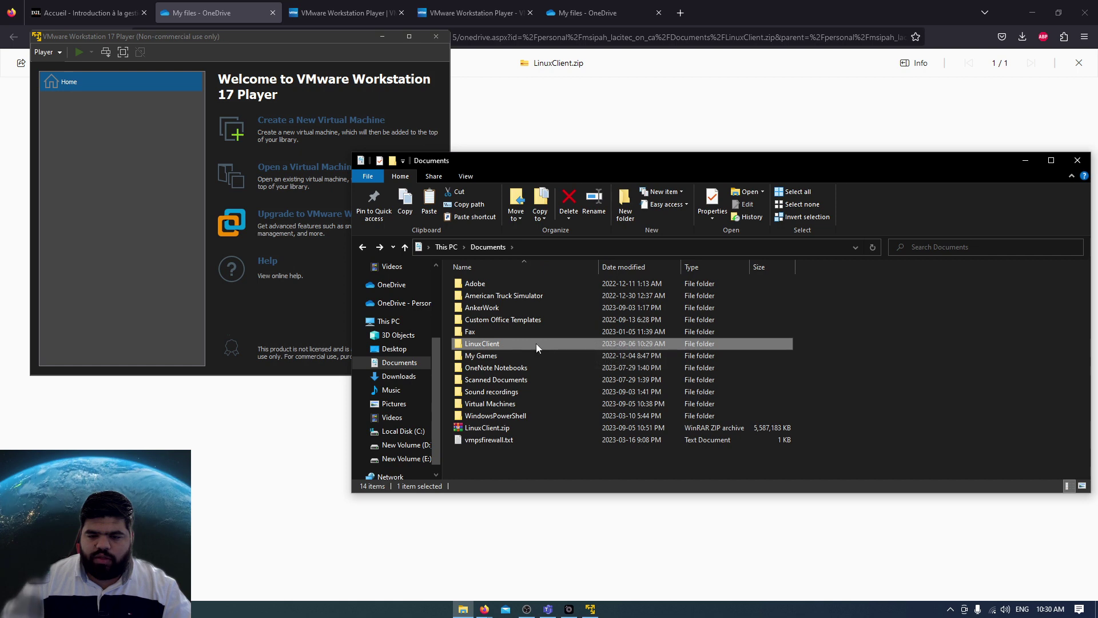
drag(842, 160, 618, 173)
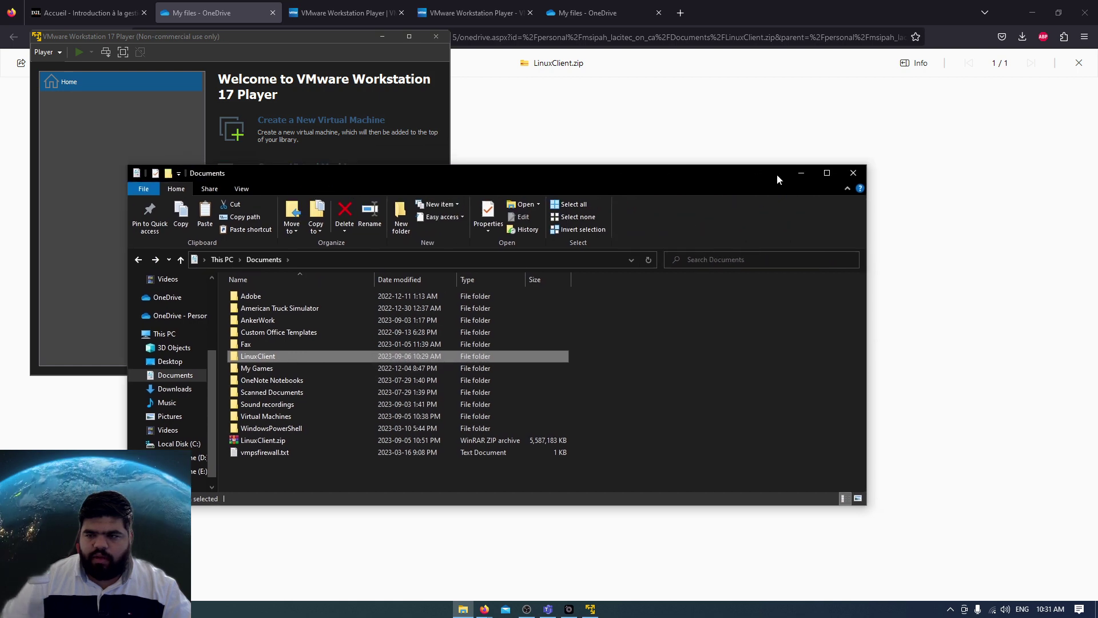
click(850, 172)
drag(303, 40, 590, 140)
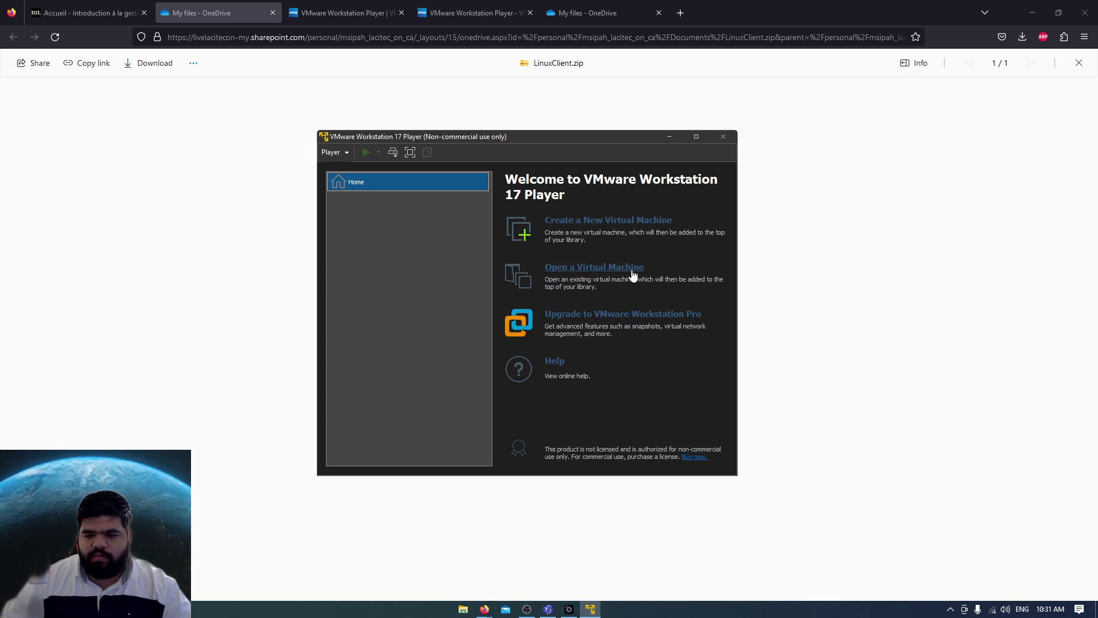
Open the existing virtual machine LinuxClient.vmx from Documents > LinuxClient > LinuxClient to add it to the library
click(597, 276)
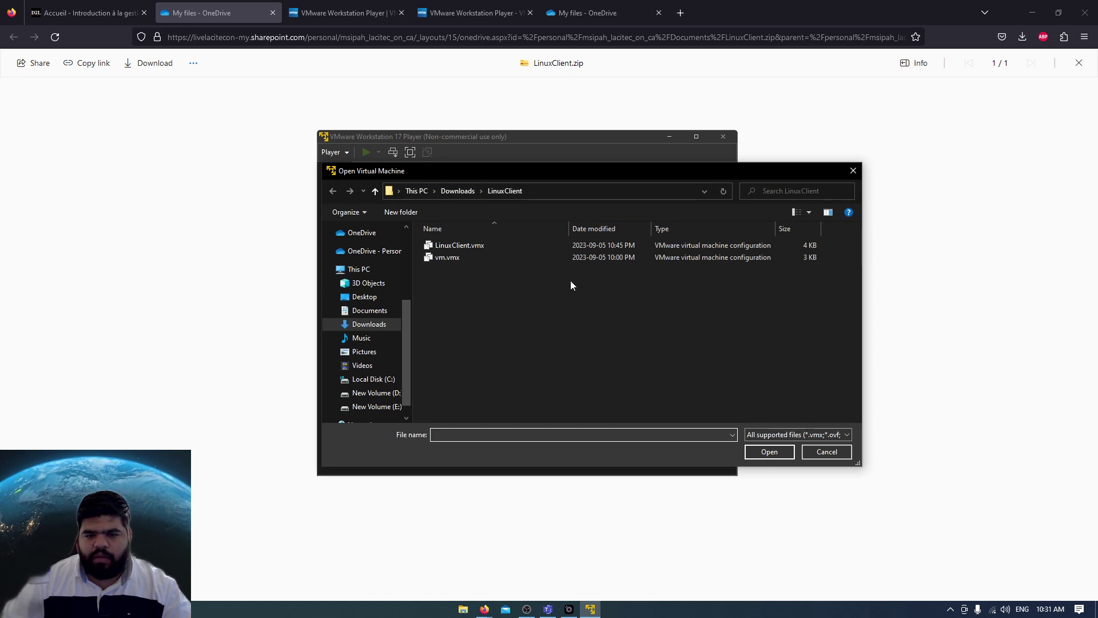
click(382, 311)
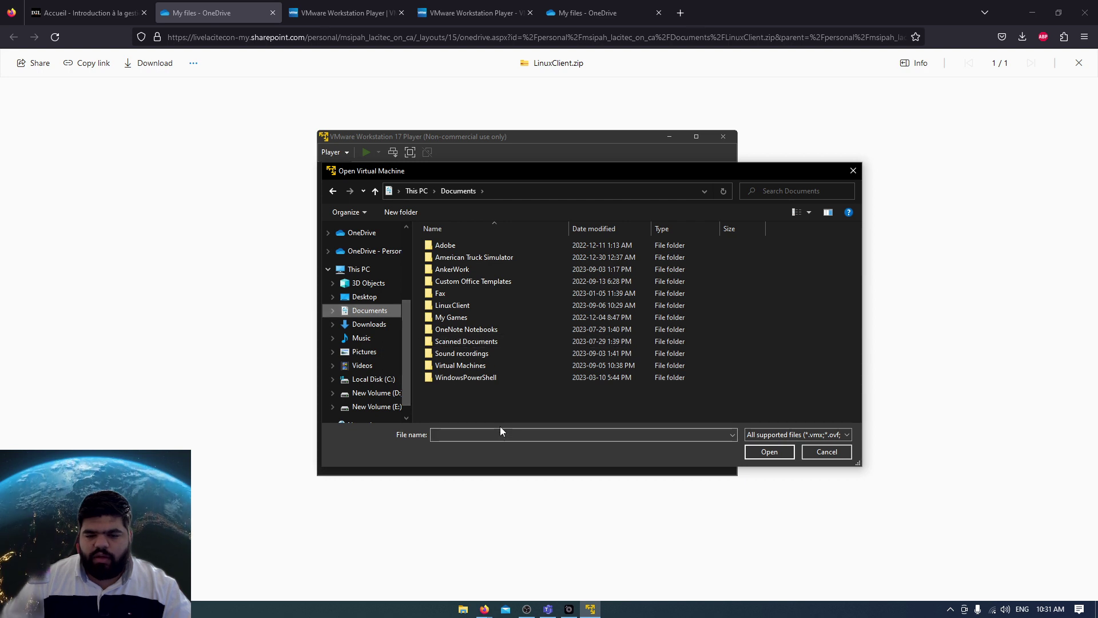
double_click(439, 309)
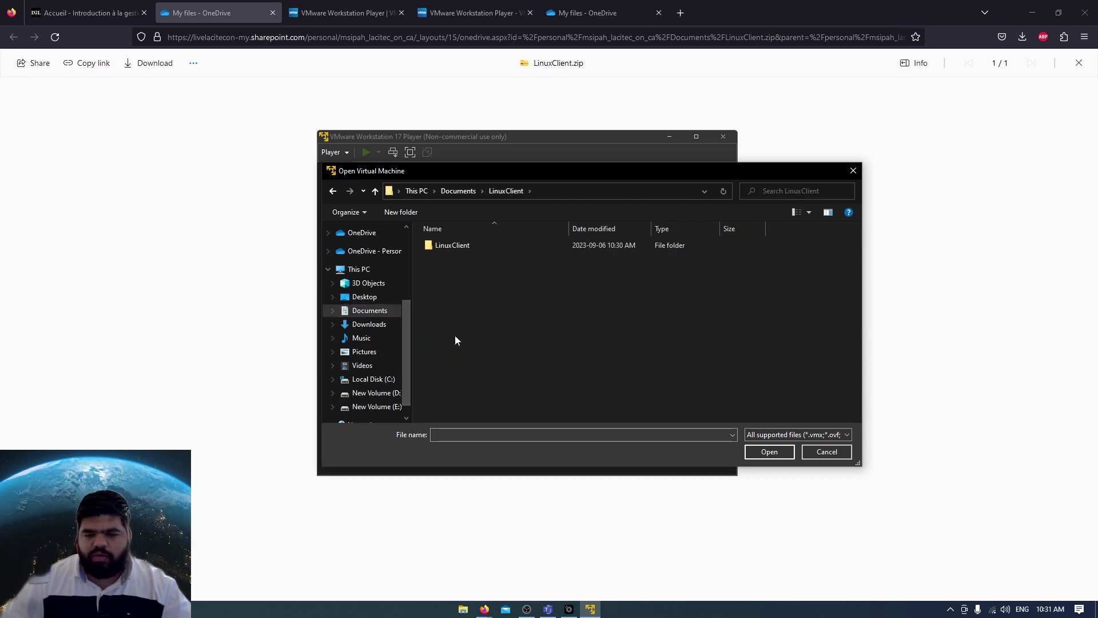
double_click(473, 245)
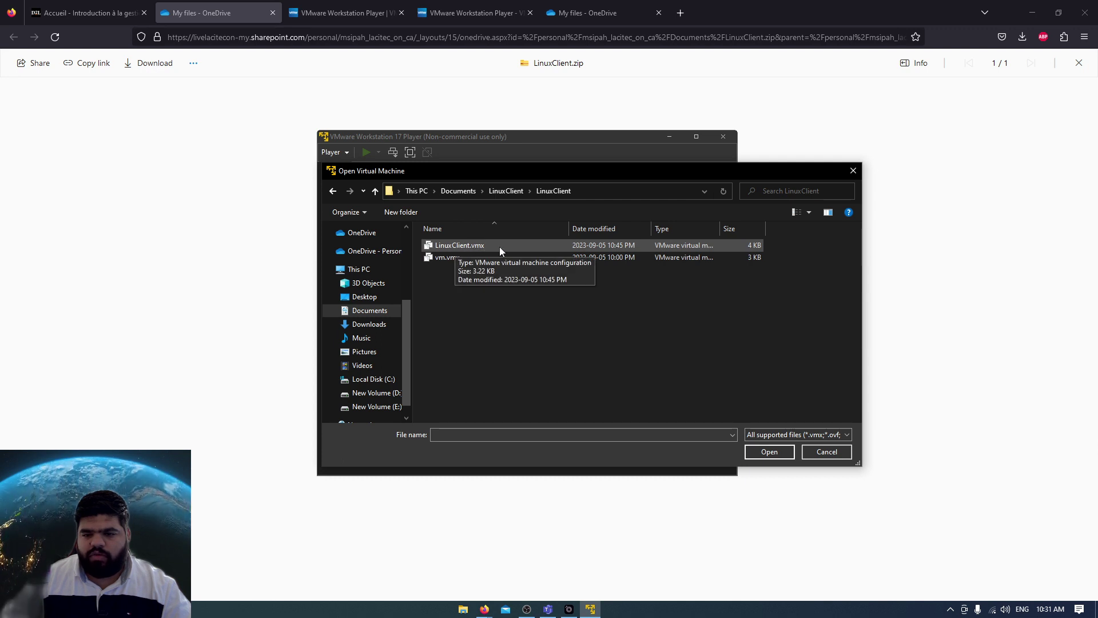
click(499, 246)
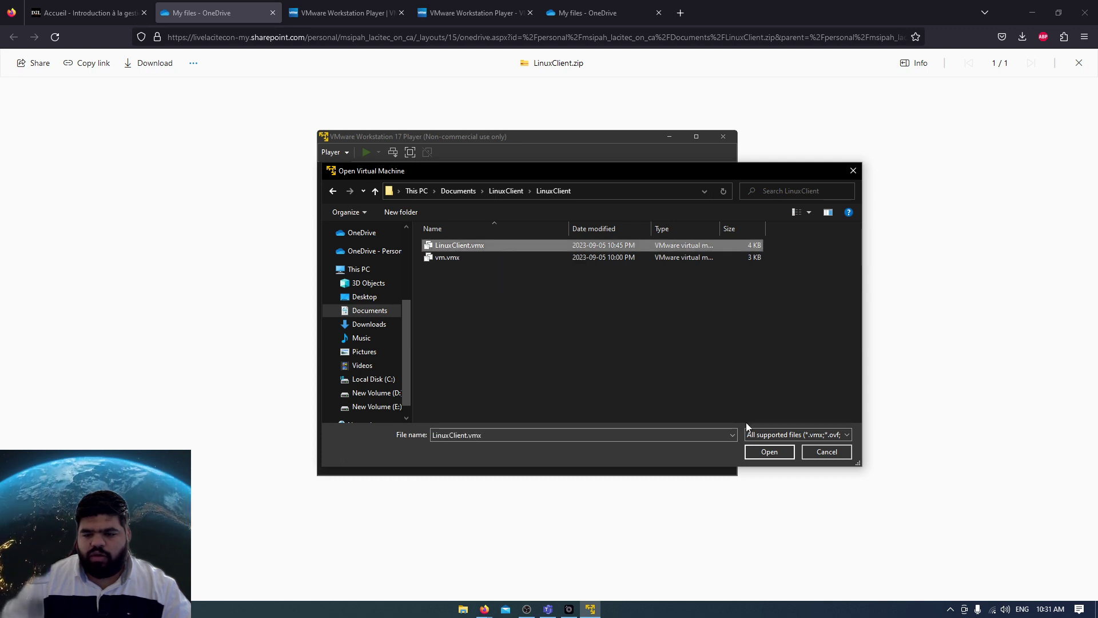
click(767, 452)
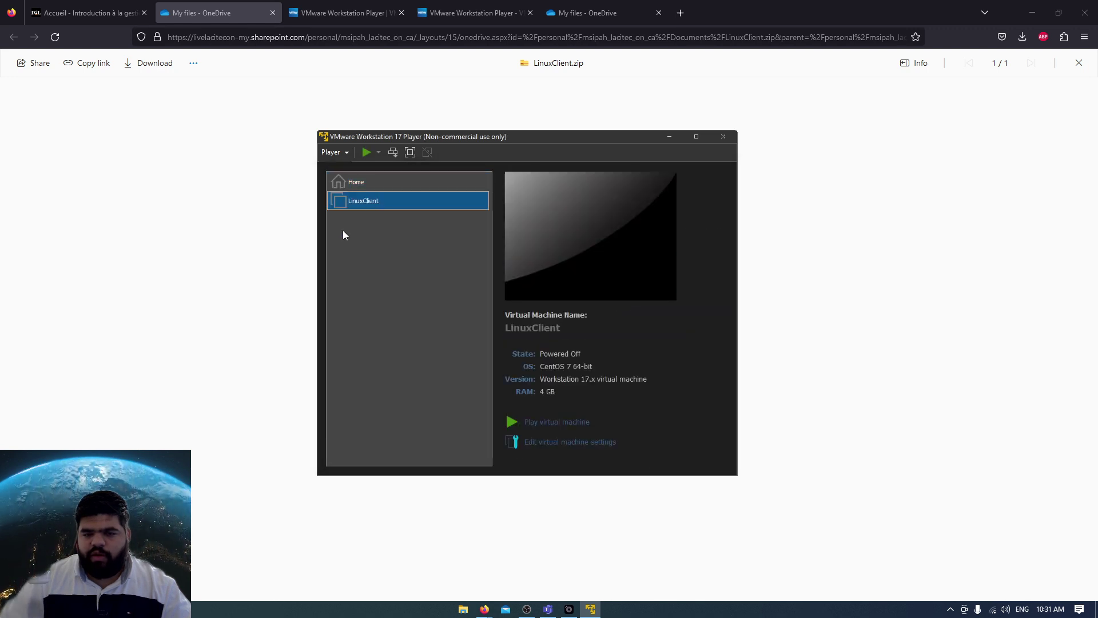
Start the LinuxClient virtual machine, declare that it was copied, and dismiss the virtual printing notice
click(360, 201)
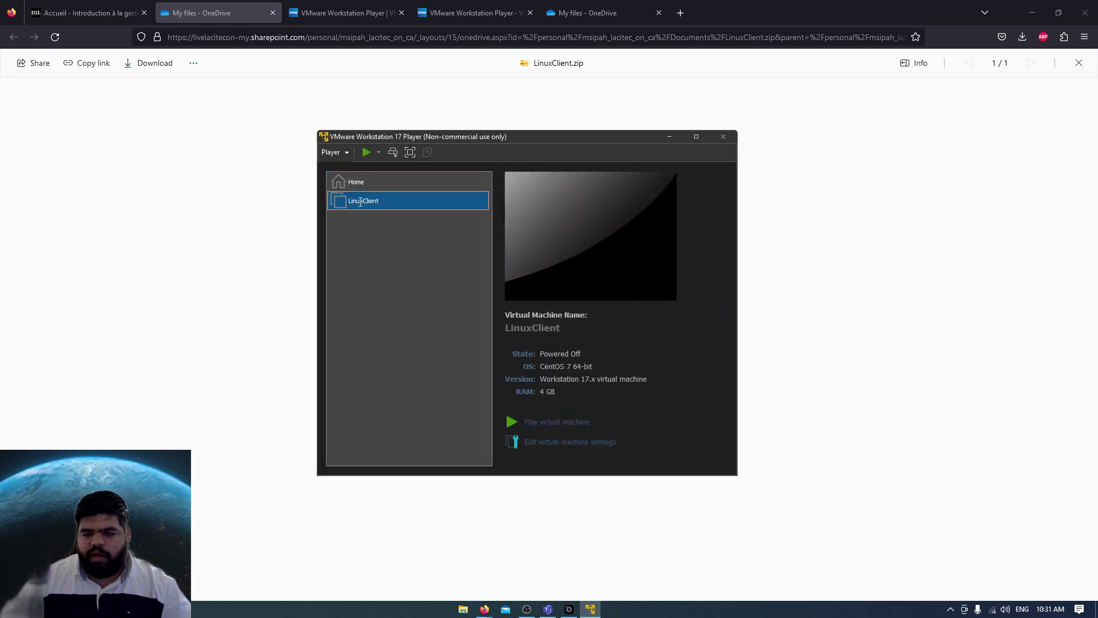
click(447, 246)
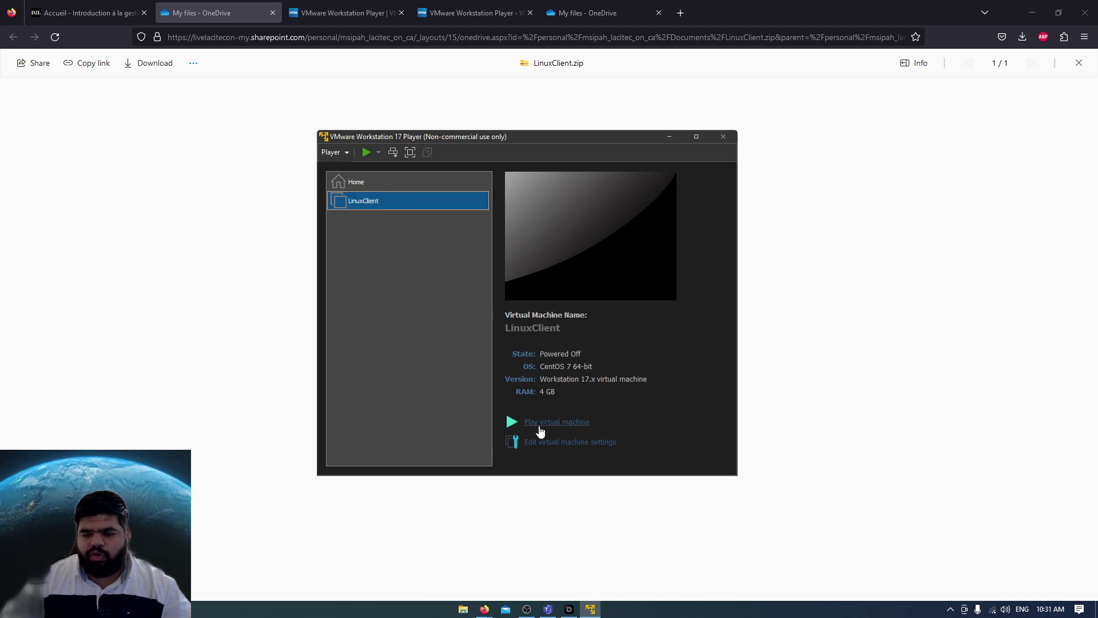
click(560, 432)
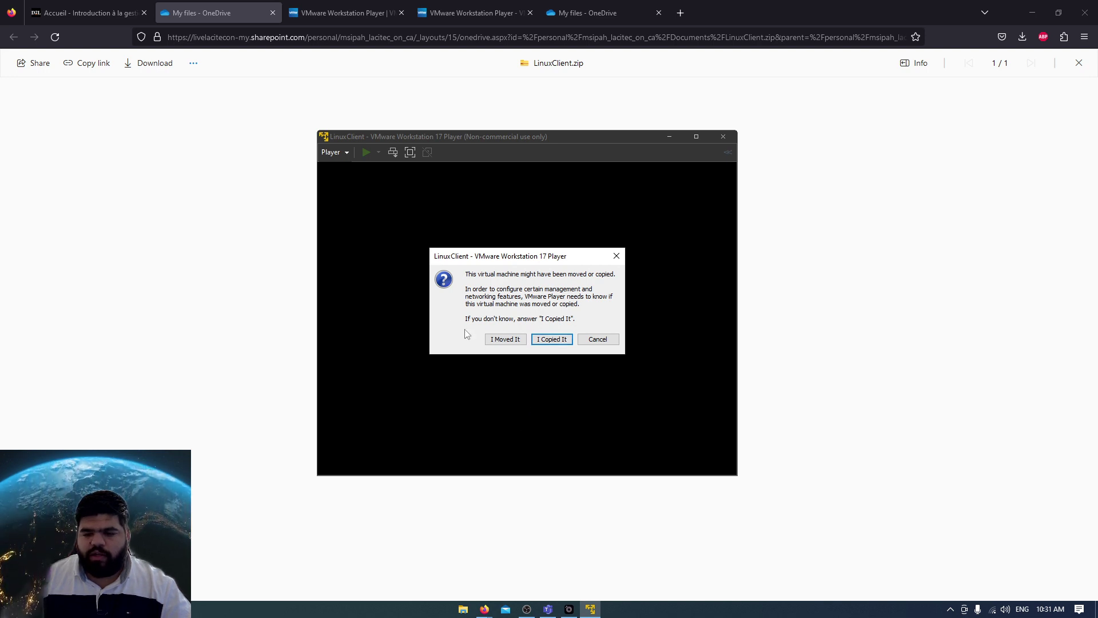
click(551, 339)
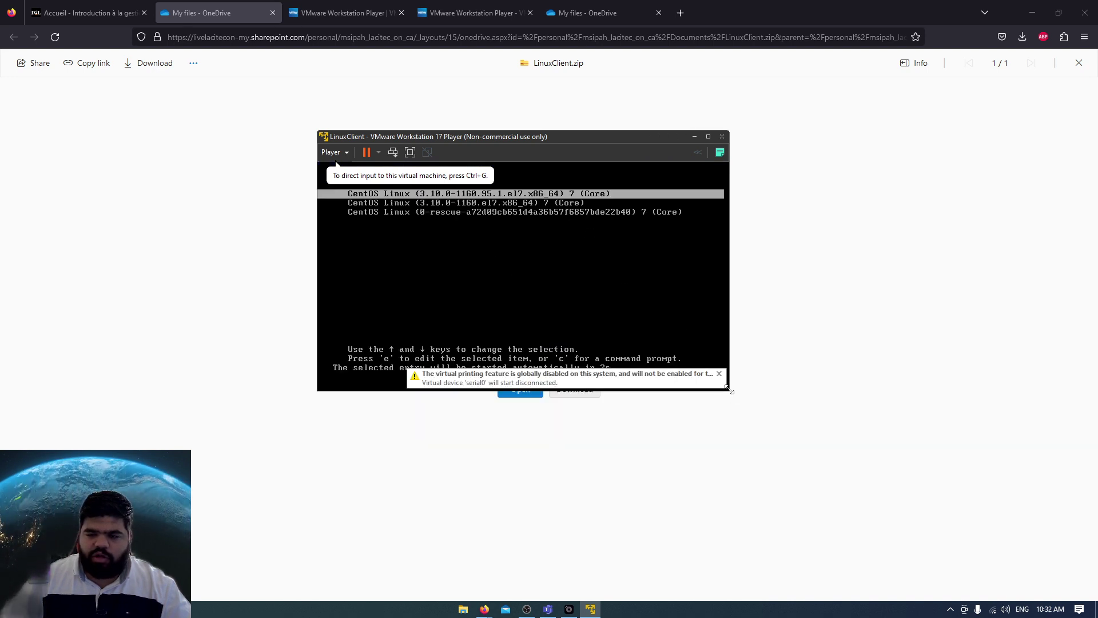
click(719, 374)
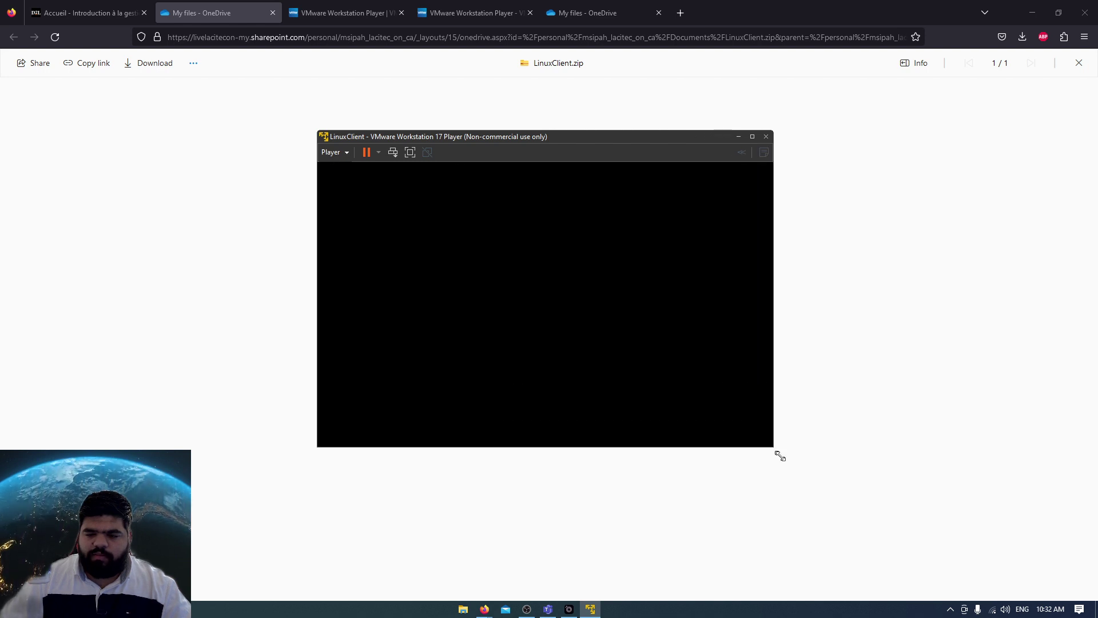
Move the virtual machine window toward the screen's upper left and try to sign in to the LinuxClient account with its password
drag(542, 139, 446, 91)
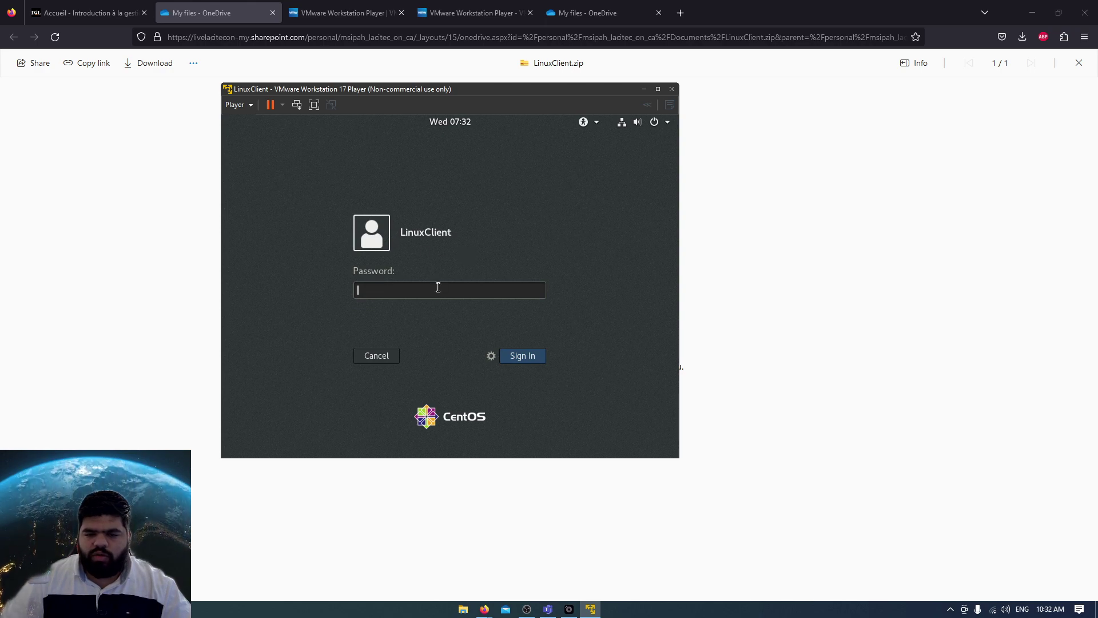
text(••)
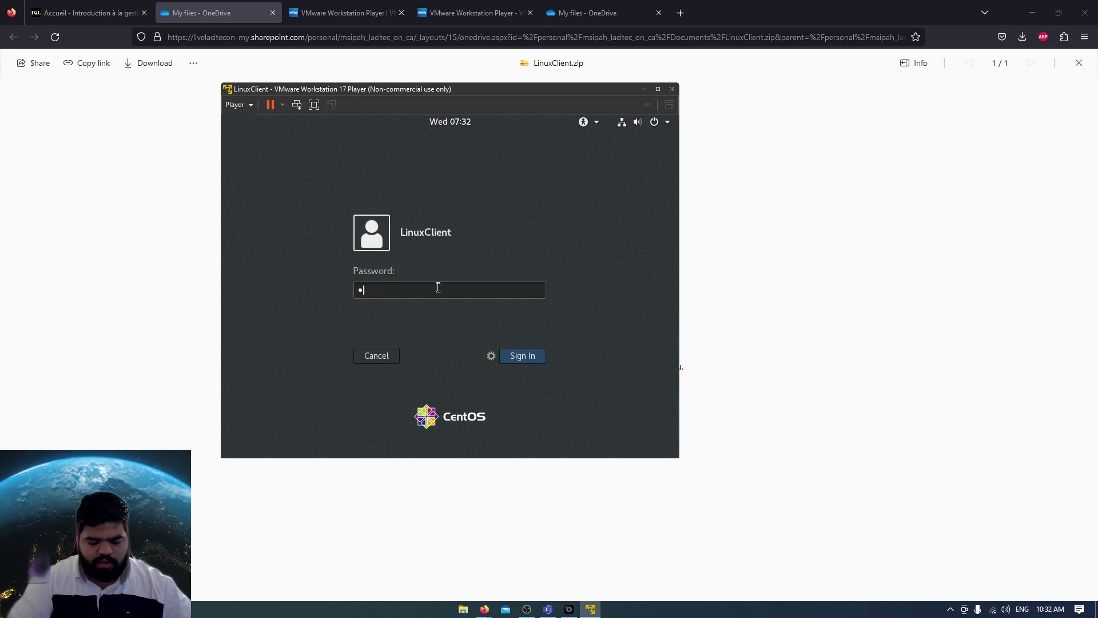
text(•••)
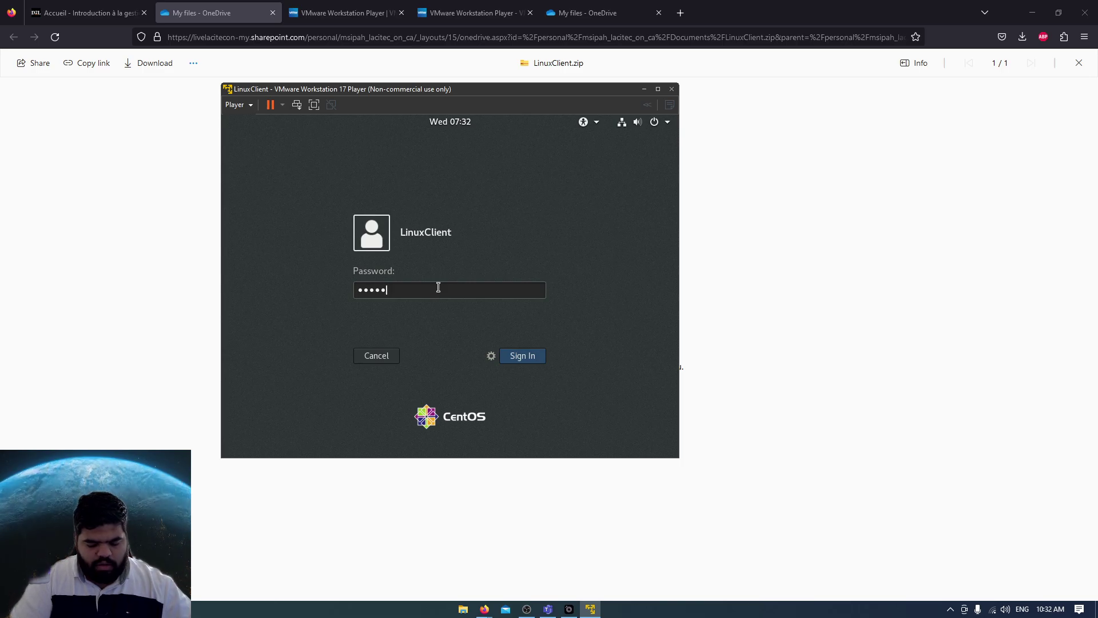
text(•••••)
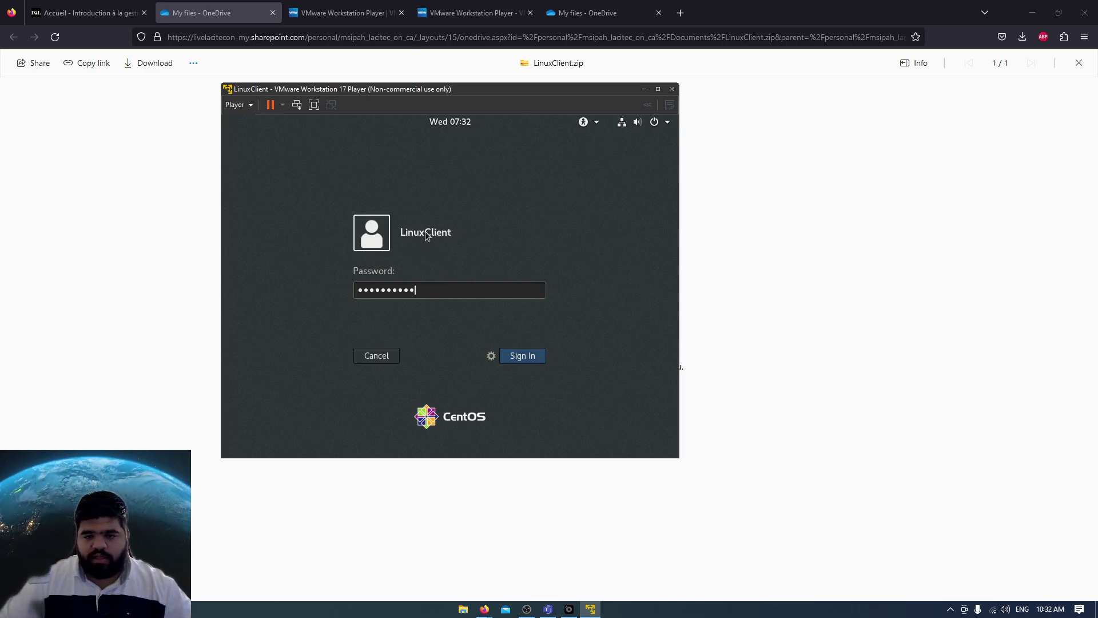
text(•••)
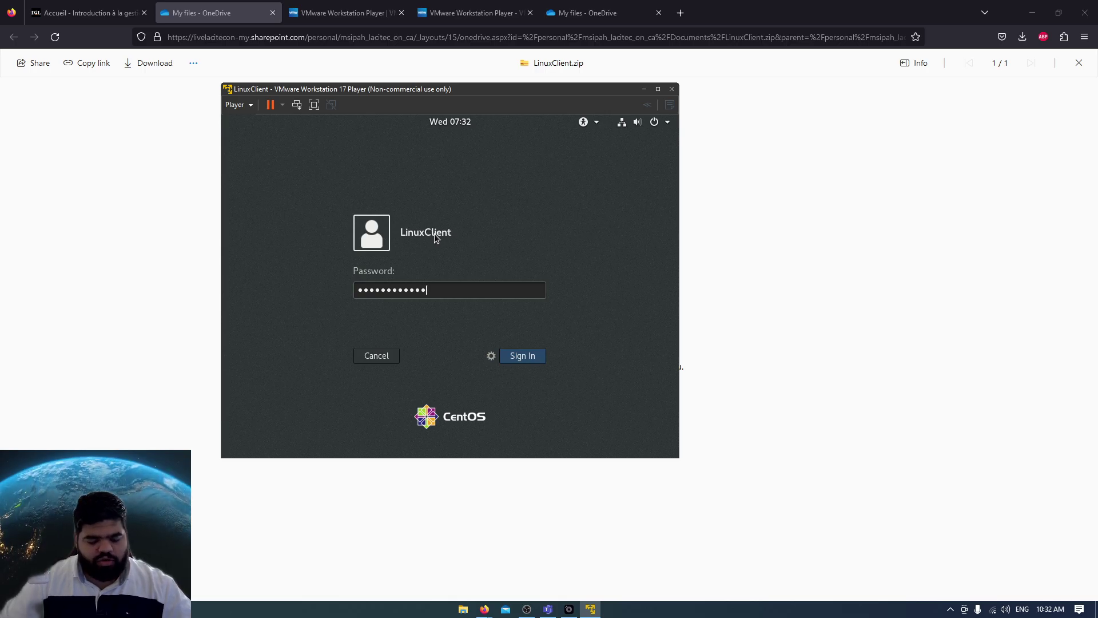
key(Return)
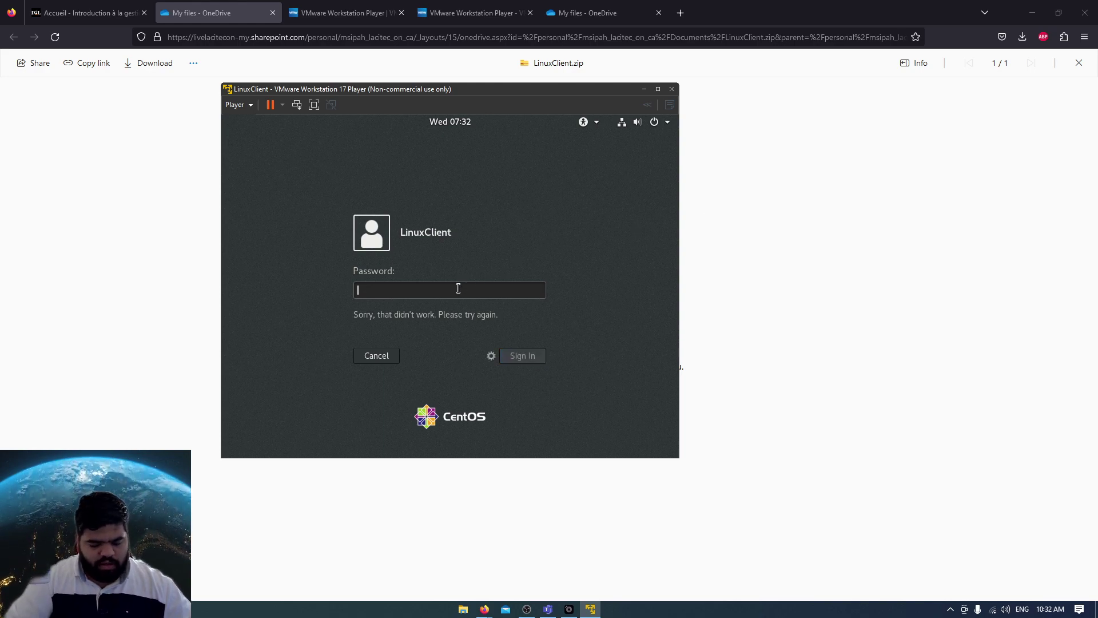
Re-enter the LinuxClient account password and sign in to the CentOS 7 desktop
text(•••••)
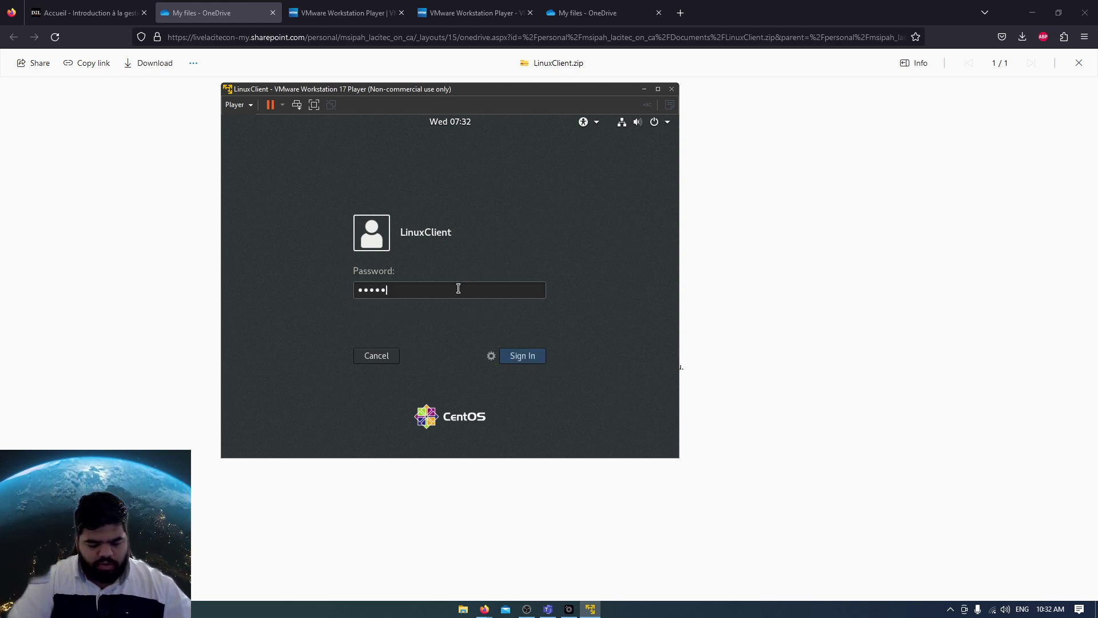
text(••••••)
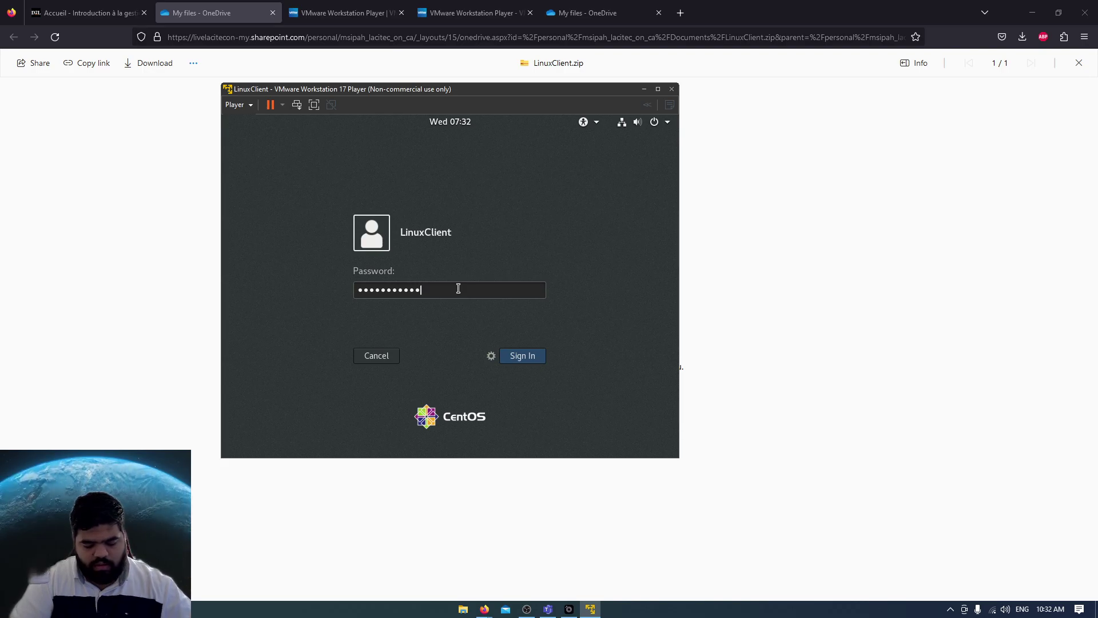
text(•••)
key(Return)
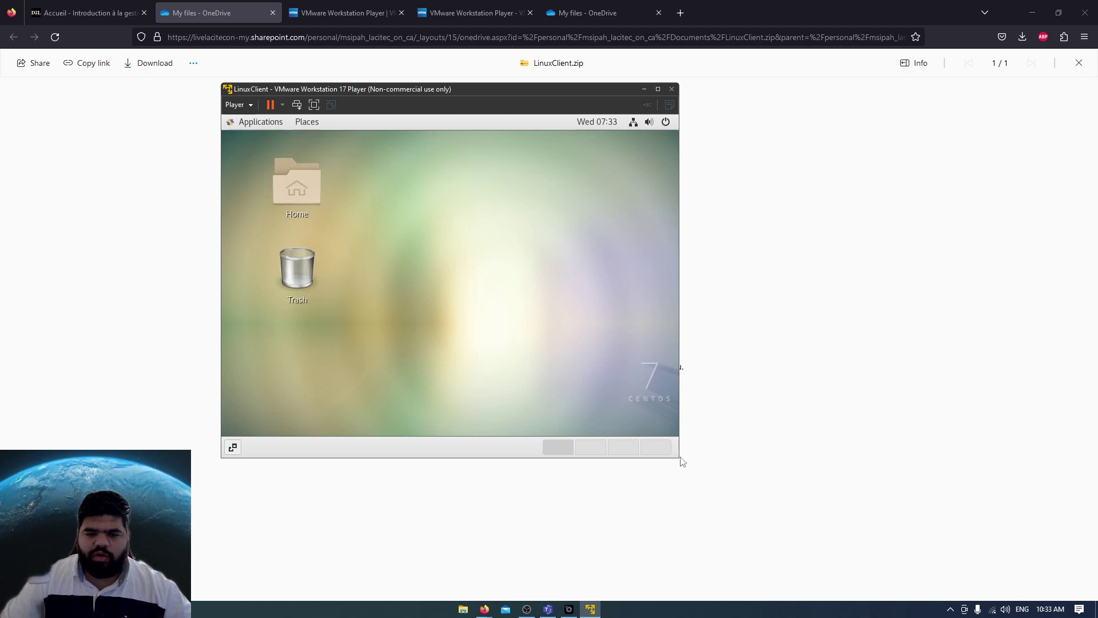
Enlarge the LinuxClient virtual machine window and move it up, closing the desktop's context menu without choosing an option
drag(682, 458, 918, 541)
right_click(485, 205)
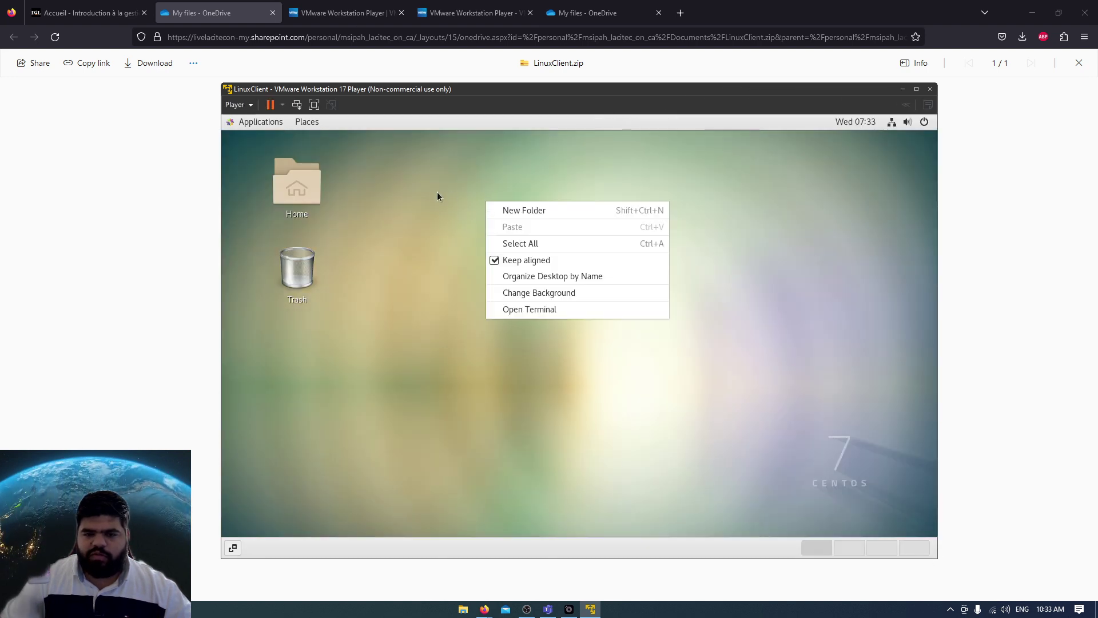
click(438, 189)
drag(436, 90, 417, 57)
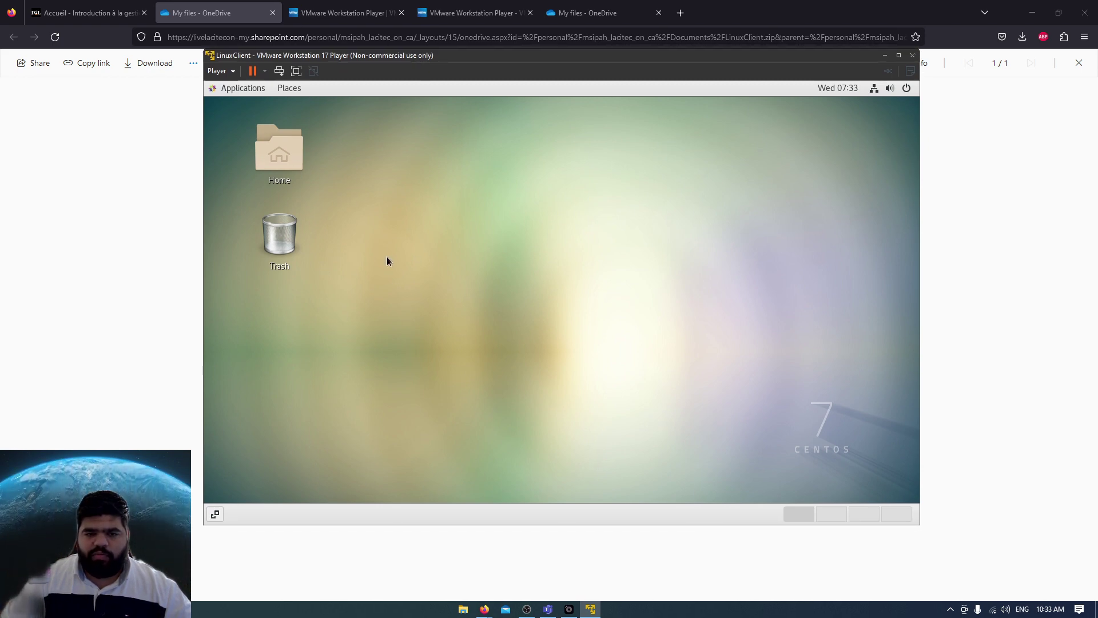
Shut down the LinuxClient guest through the Player's power options and confirm the shutdown
click(218, 70)
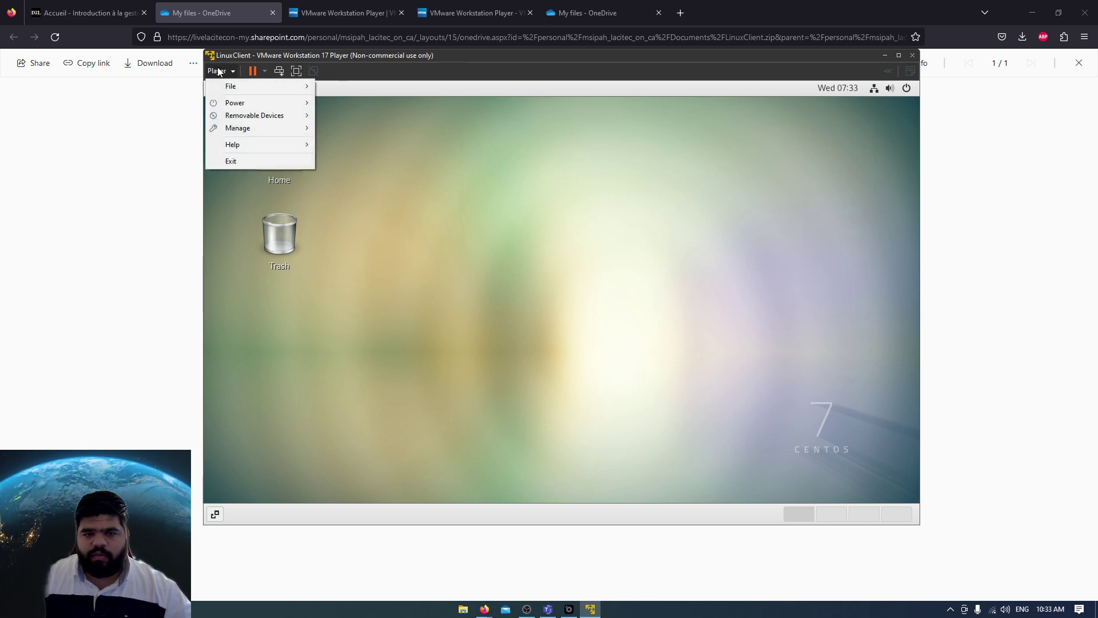
mouse_move(237, 104)
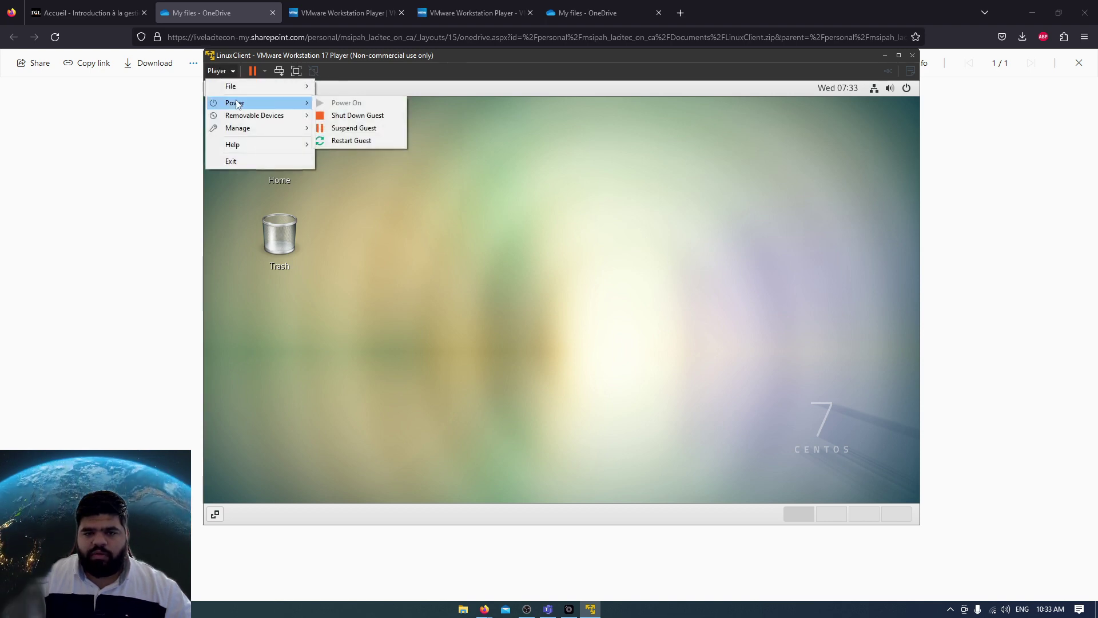
click(379, 119)
click(589, 318)
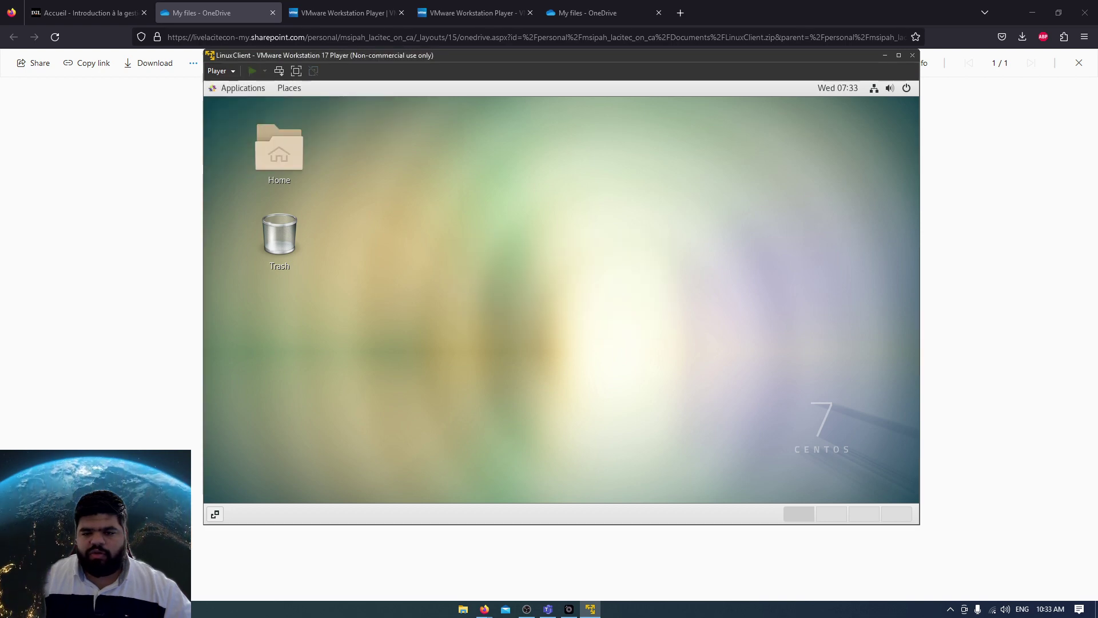